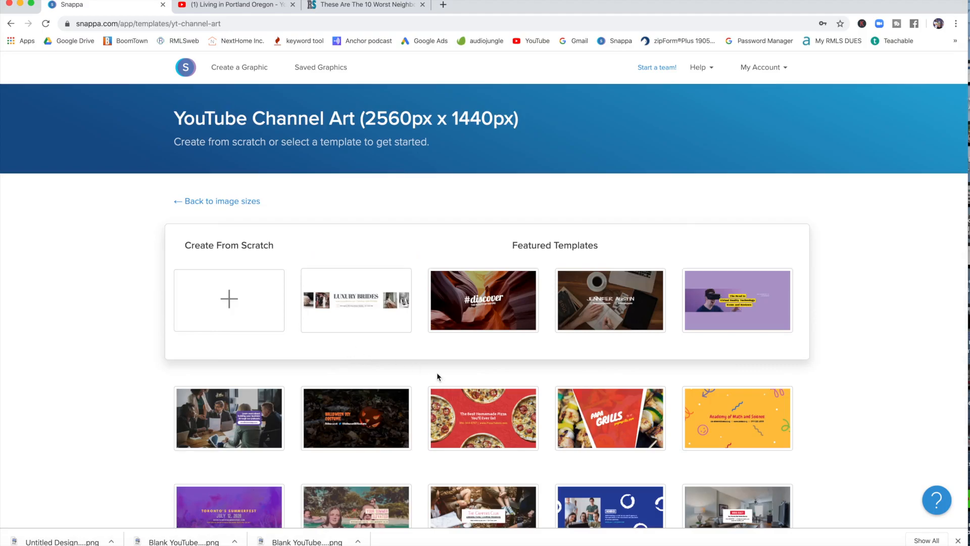
Browse the YouTube channel art templates and open the dark fashion designer template.
scroll(438, 375, "down", 5)
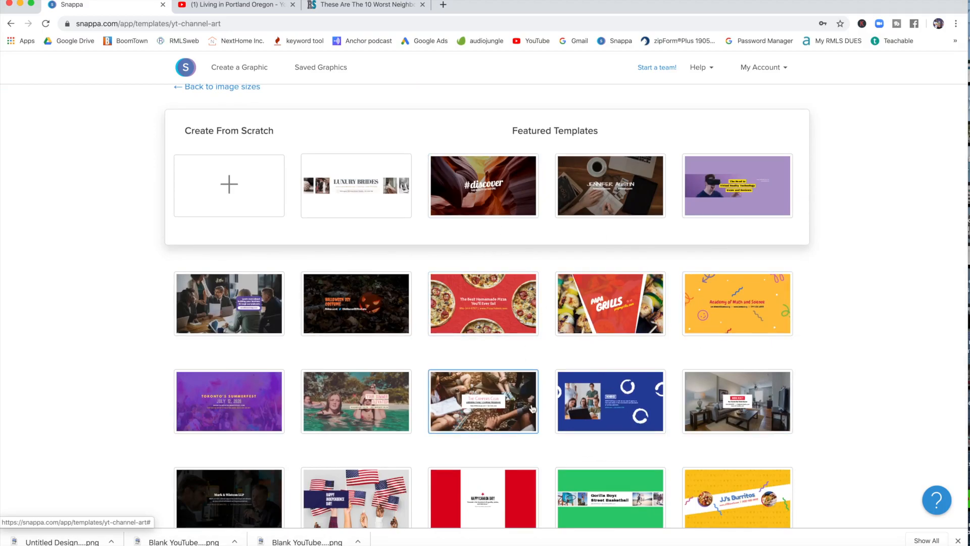
scroll(517, 409, "down", 4)
scroll(518, 409, "down", 6)
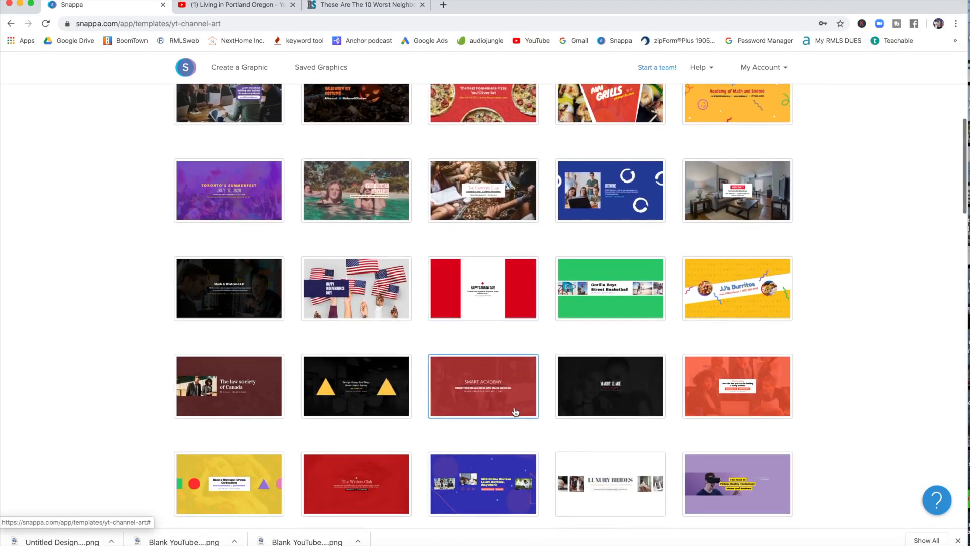
scroll(516, 410, "down", 5)
scroll(516, 411, "down", 12)
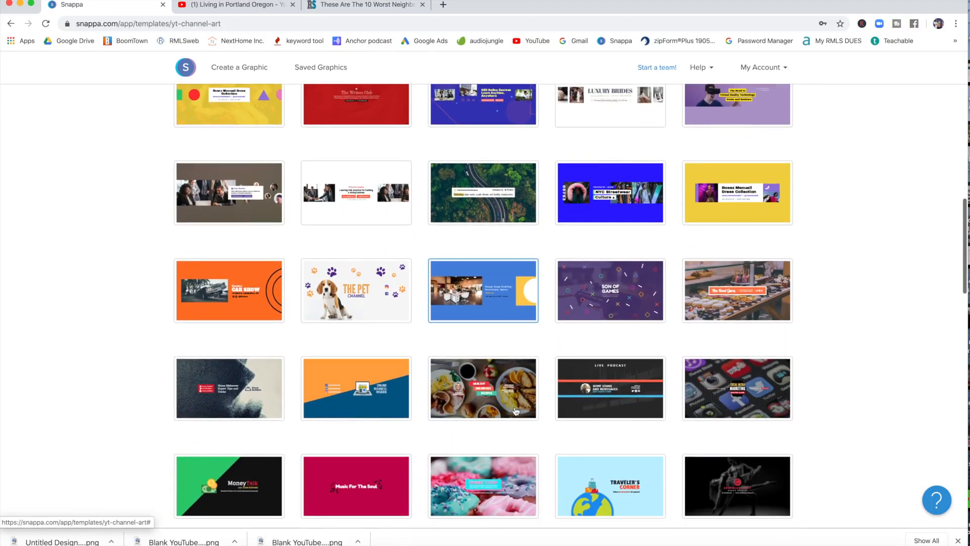
scroll(516, 410, "down", 4)
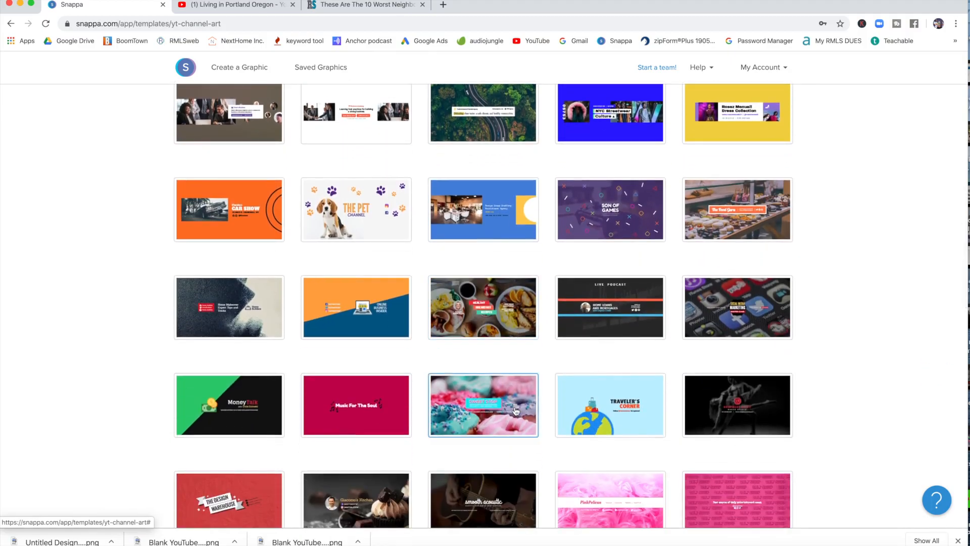
scroll(515, 410, "up", 8)
scroll(635, 296, "up", 5)
scroll(632, 227, "down", 1)
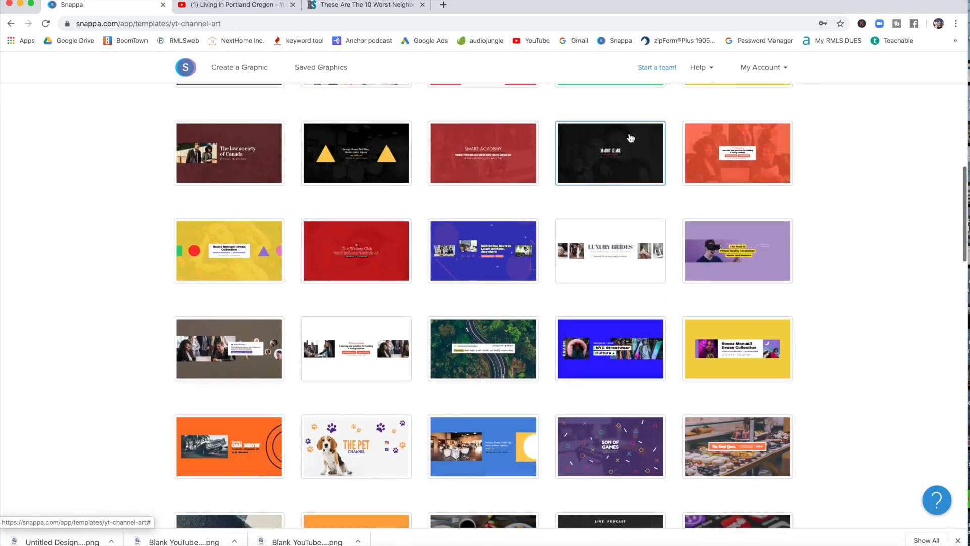
left_click(627, 154)
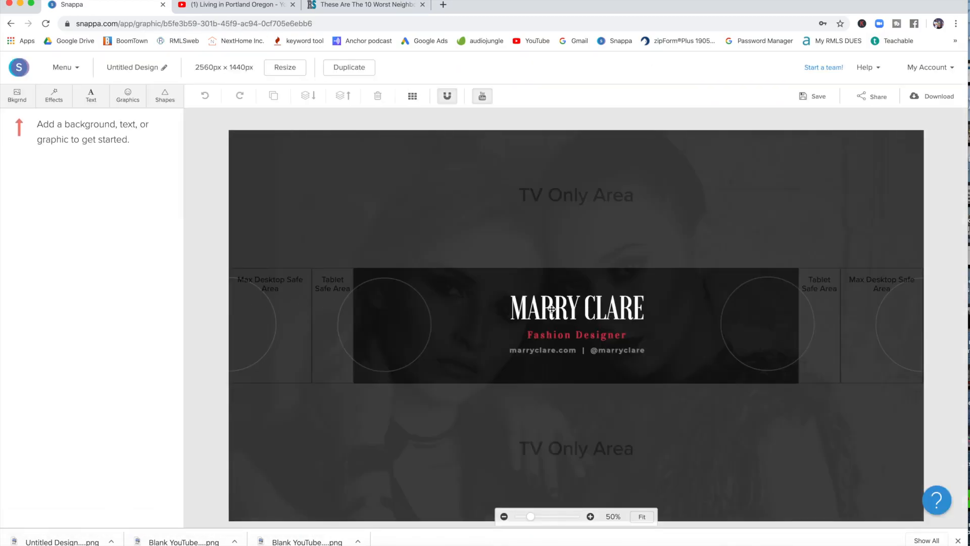
Replace the red "Fashion Designer" tagline with "new york realtor" and open the background options.
double_click(586, 335)
type("new york realtor")
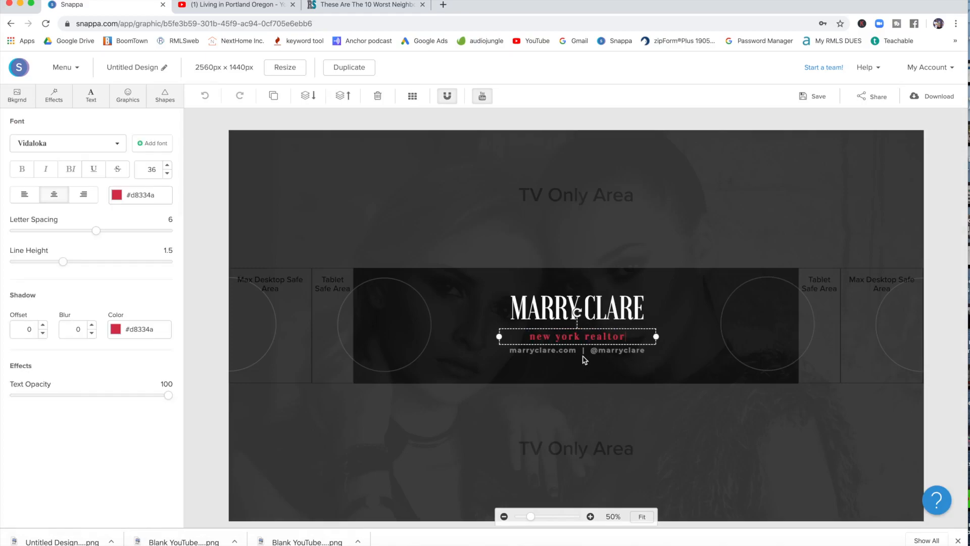
left_click(559, 351)
double_click(560, 352)
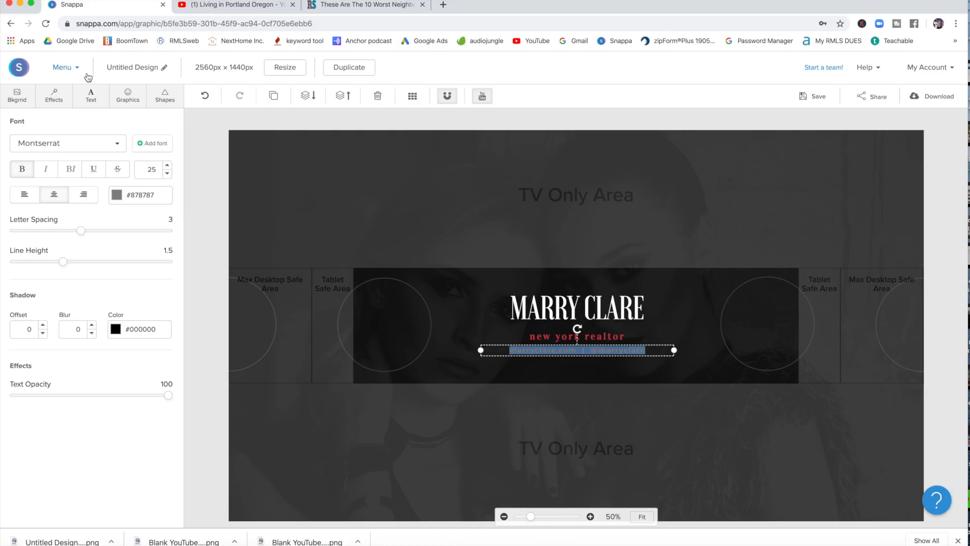
left_click(17, 99)
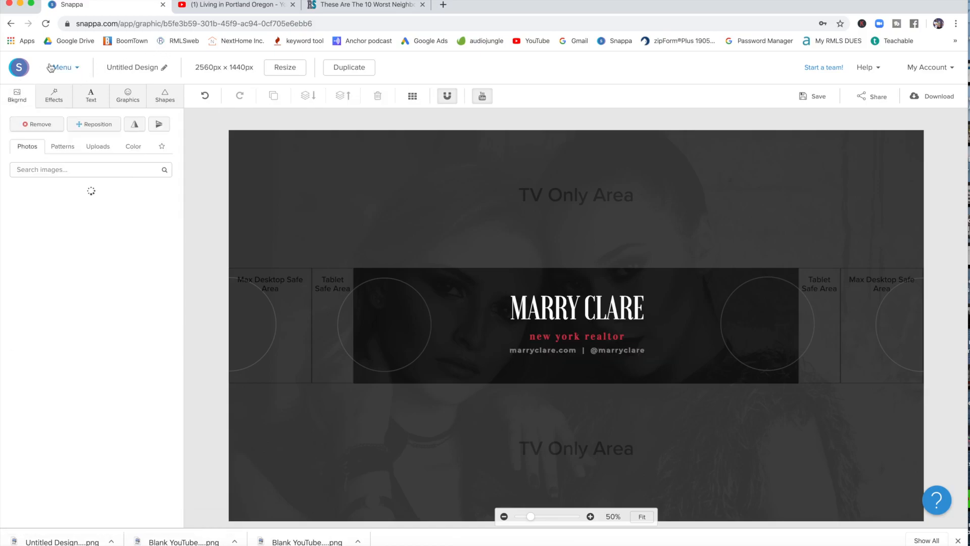
Leave this template and start a blank YouTube Channel Art graphic (2560px x 1440px) from scratch.
left_click(64, 73)
left_click(71, 96)
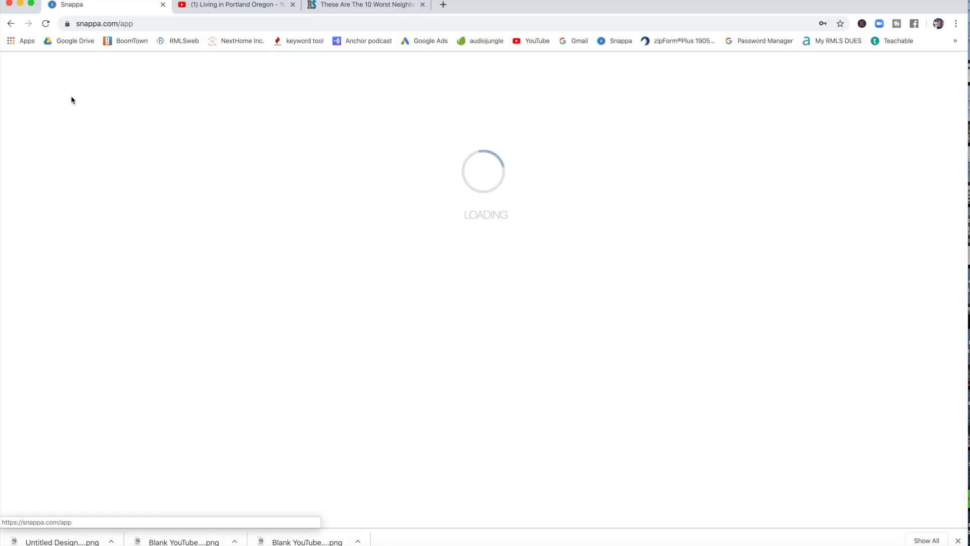
scroll(298, 417, "down", 10)
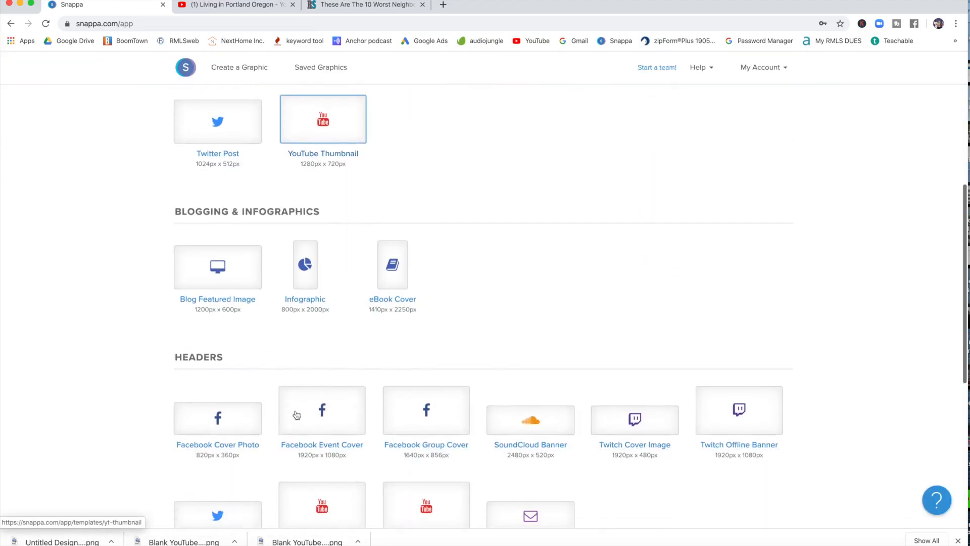
left_click(326, 437)
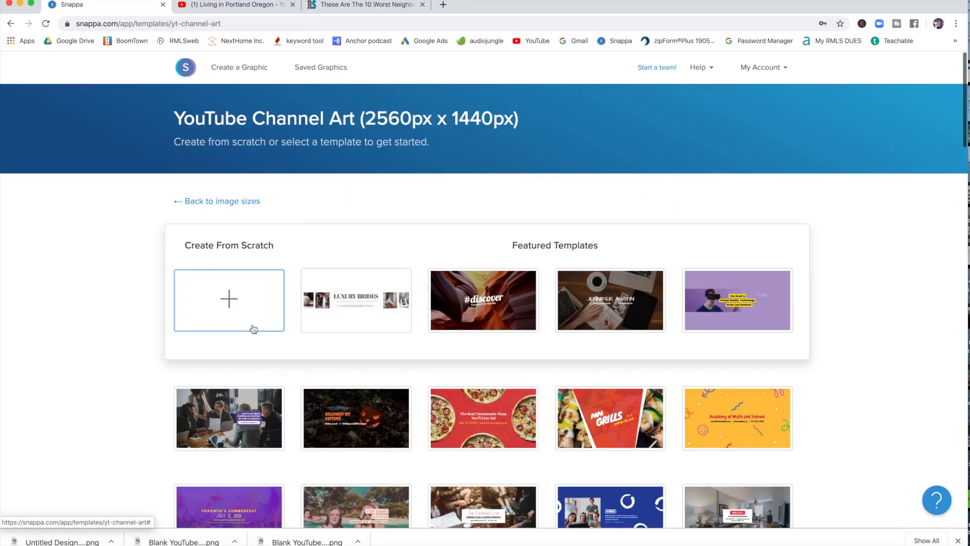
left_click(232, 302)
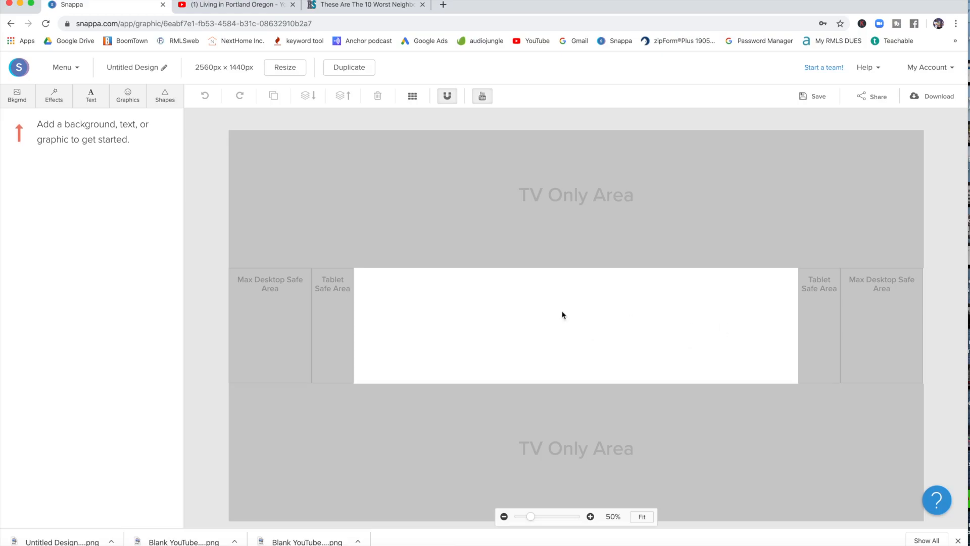
Search the background photos for "home" and apply the living room photo with the white sectional sofa.
left_click(29, 97)
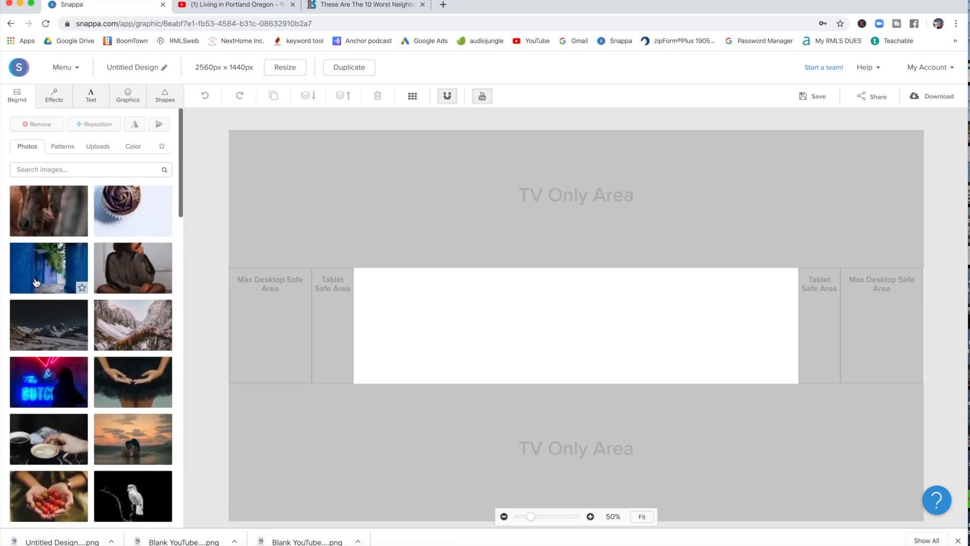
left_click(83, 169)
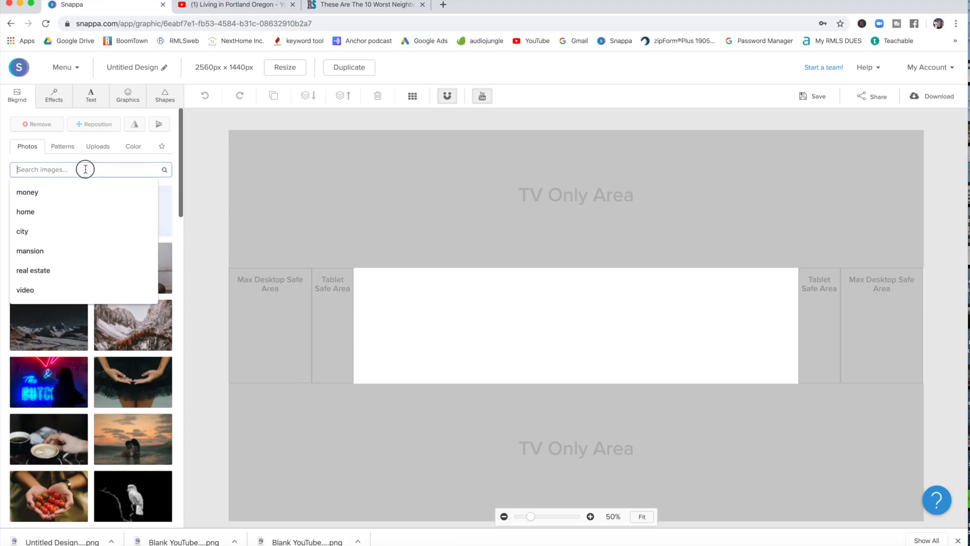
left_click(49, 212)
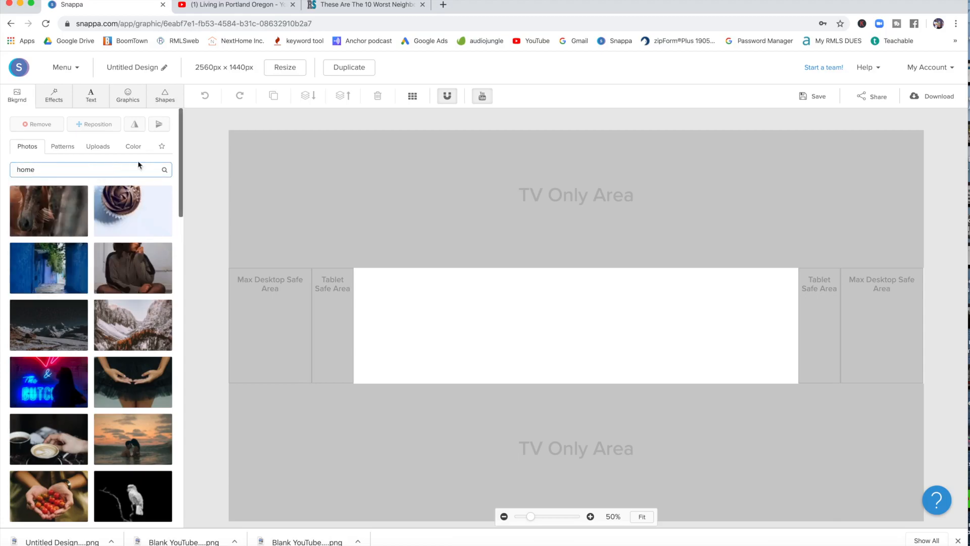
left_click(165, 171)
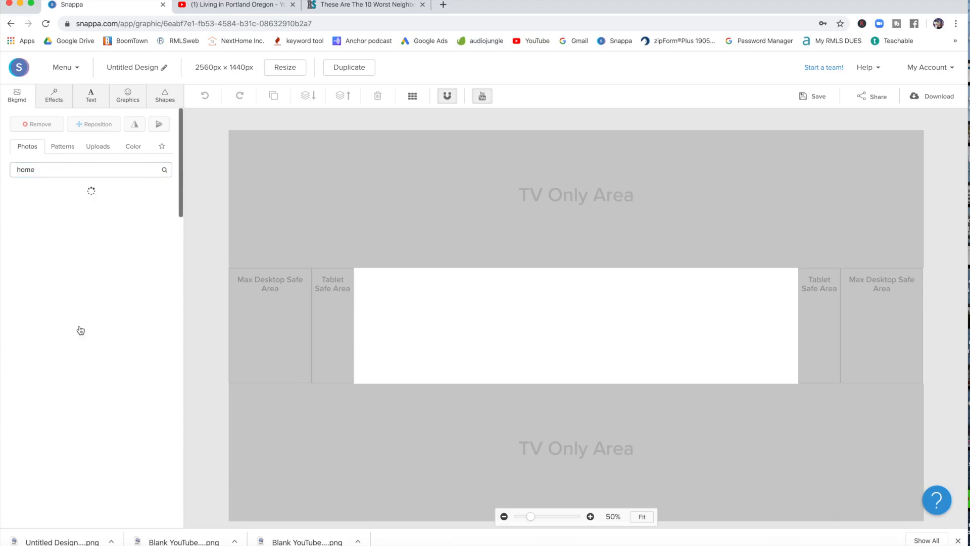
left_click(144, 271)
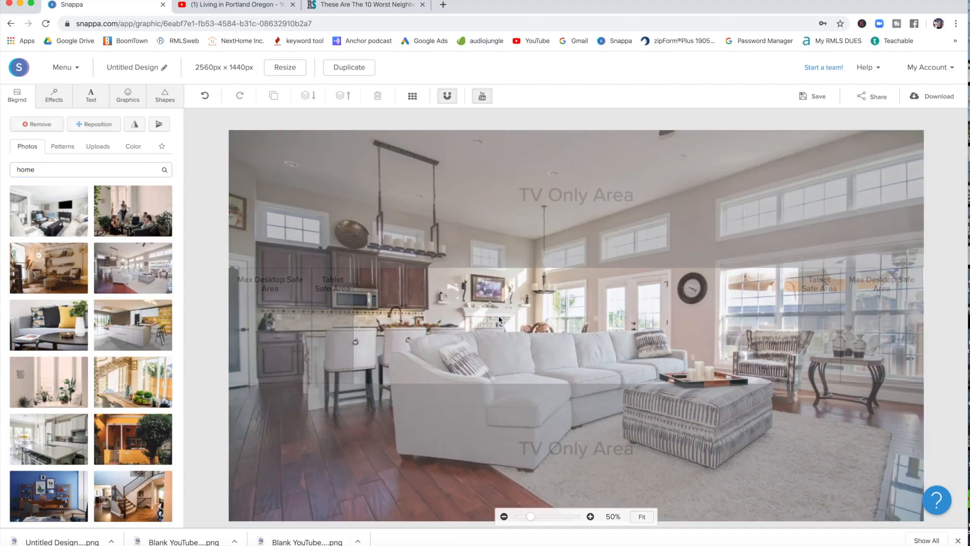
Set the living room background's contrast to -56 and its blur to 11.
left_click(54, 95)
left_click_drag(91, 368, 47, 368)
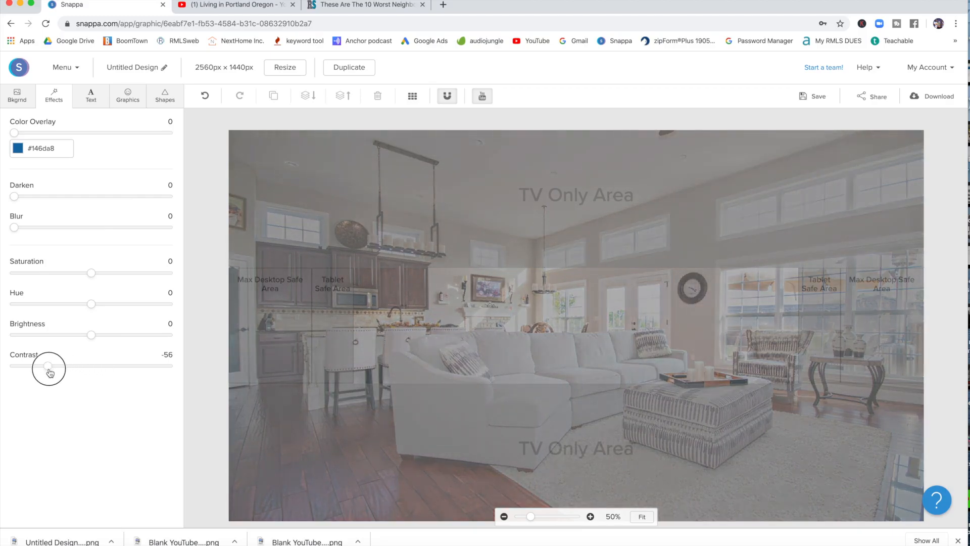
left_click(15, 230)
left_click_drag(15, 230, 44, 229)
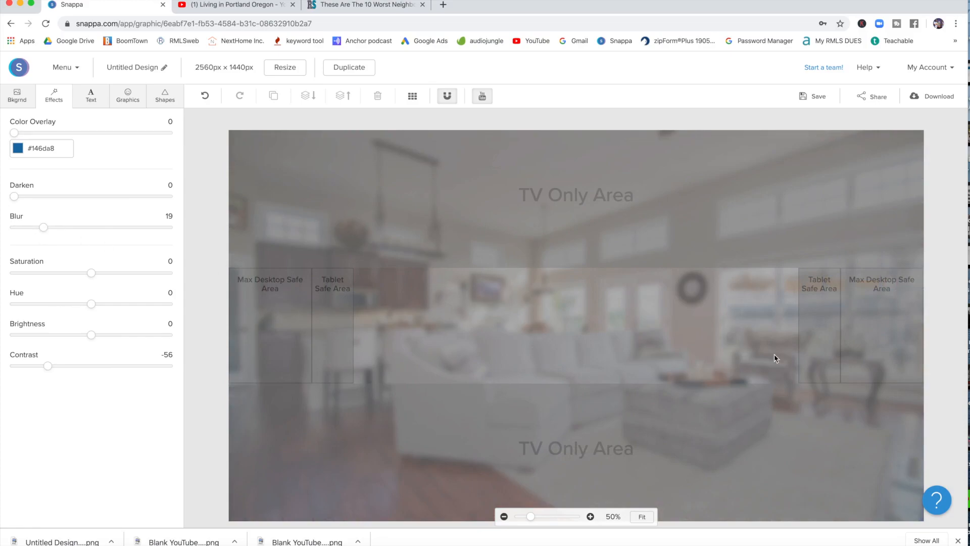
mouse_move(52, 232)
left_mouse_down()
mouse_move(31, 228)
mouse_move(42, 231)
left_mouse_up()
Replace the background photo with the coral-to-crimson gradient pattern and set its contrast to 100.
left_click(16, 100)
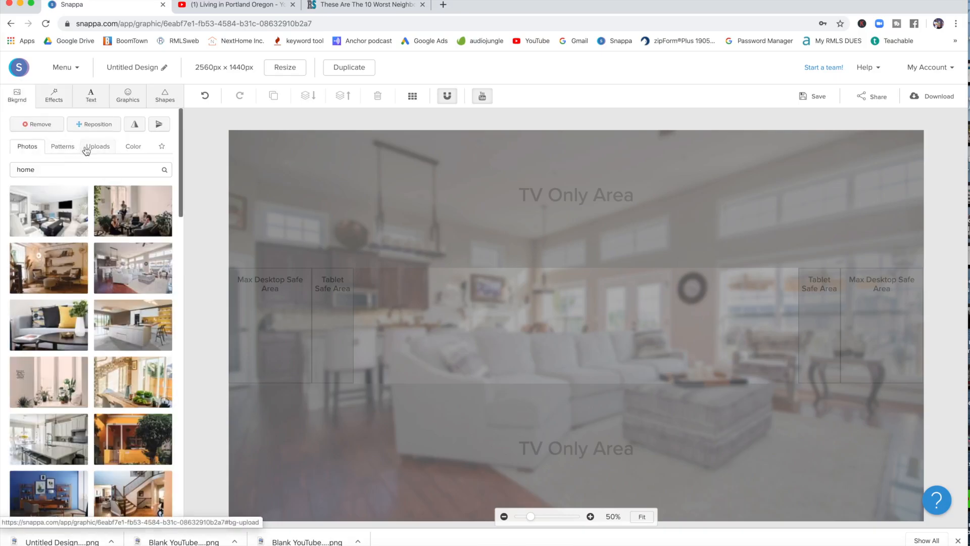
left_click(133, 147)
left_click(66, 148)
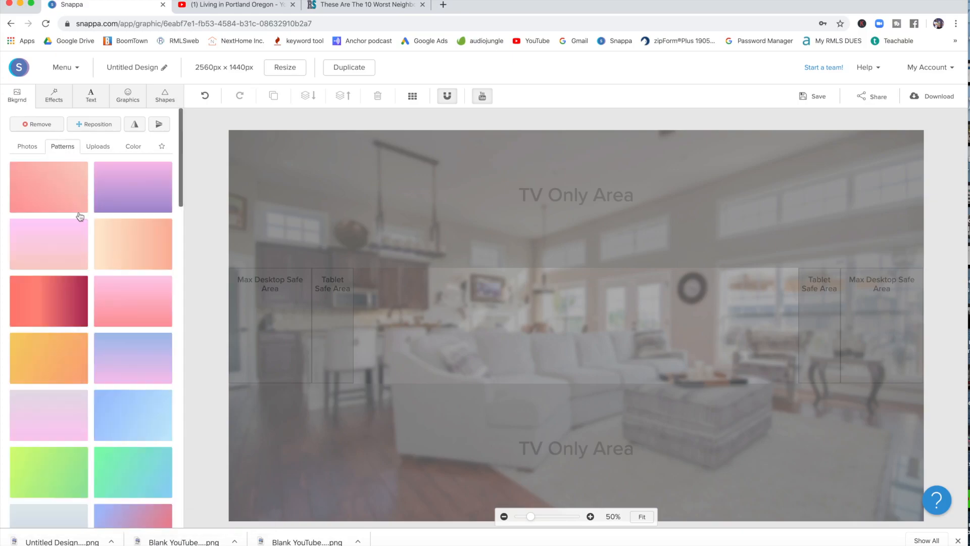
left_click(69, 300)
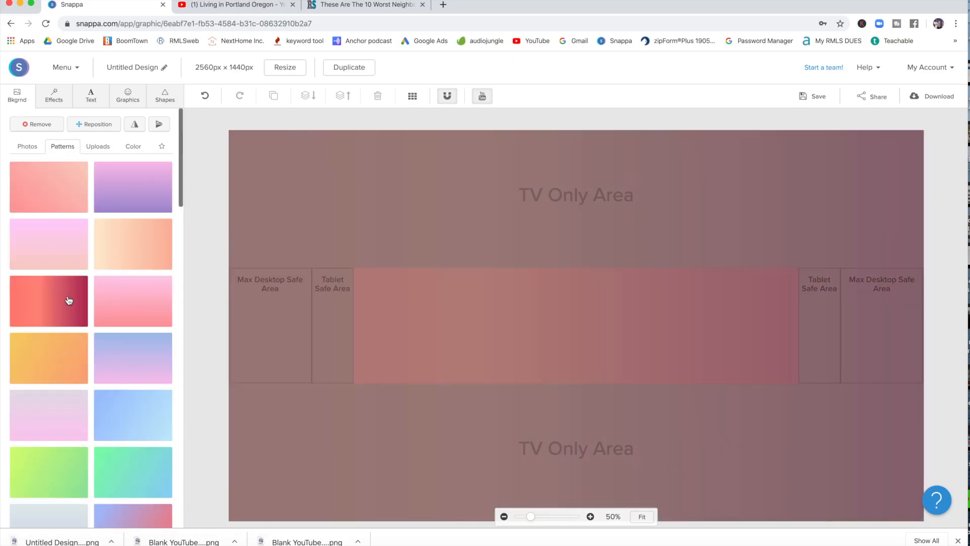
left_click(54, 99)
left_click_drag(48, 365, 199, 369)
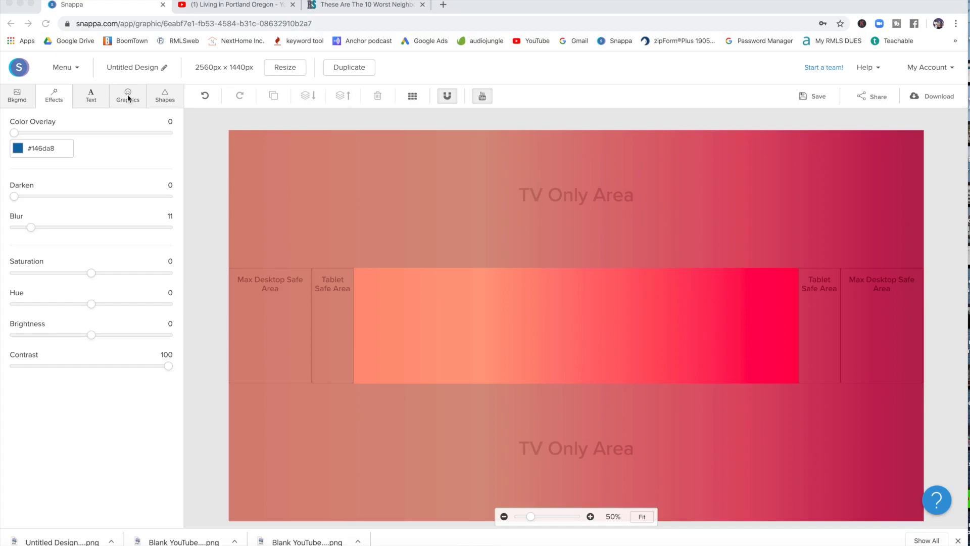
Try the uploaded portrait of the man in the plaid shirt as the background and remove it.
left_click(23, 98)
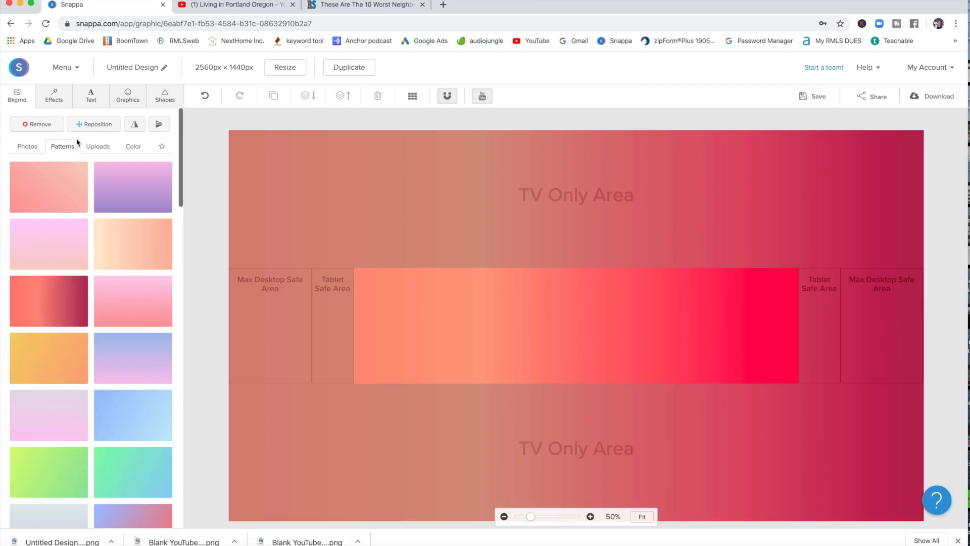
left_click(93, 146)
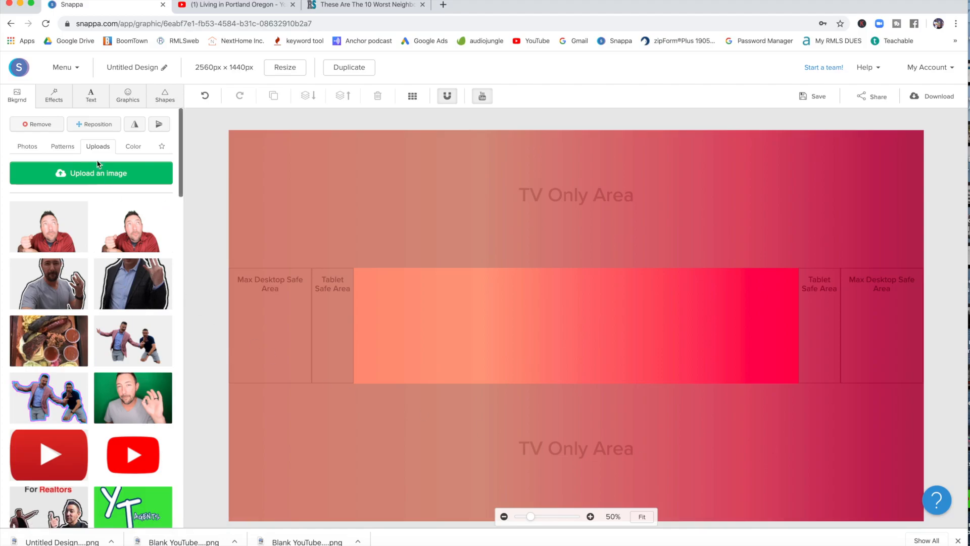
mouse_move(145, 300)
scroll(145, 300, "down", 15)
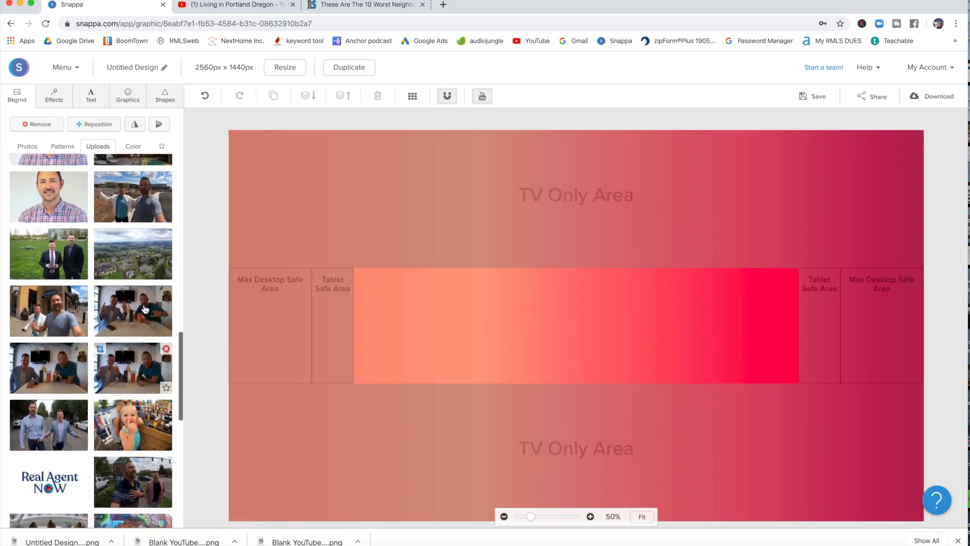
scroll(143, 298, "down", 2)
left_click(142, 289)
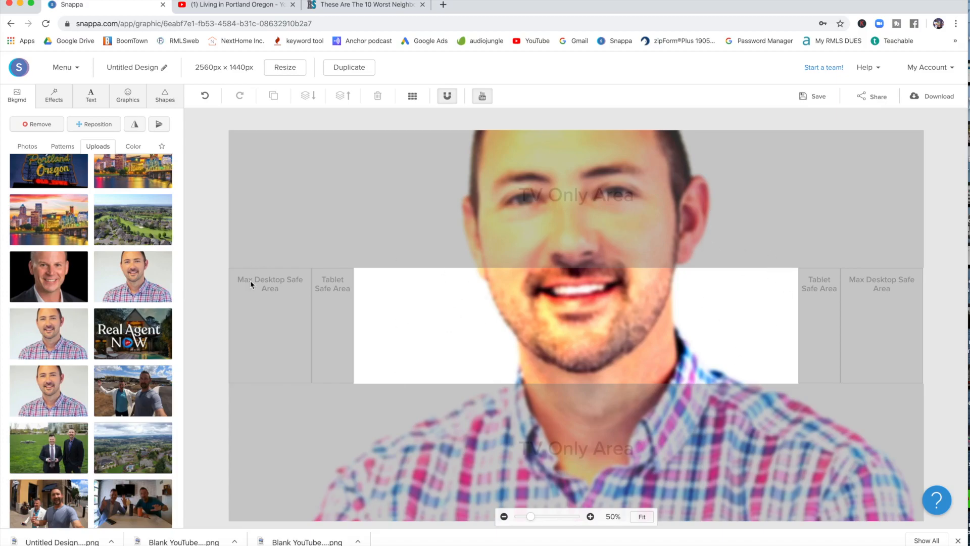
left_click(41, 124)
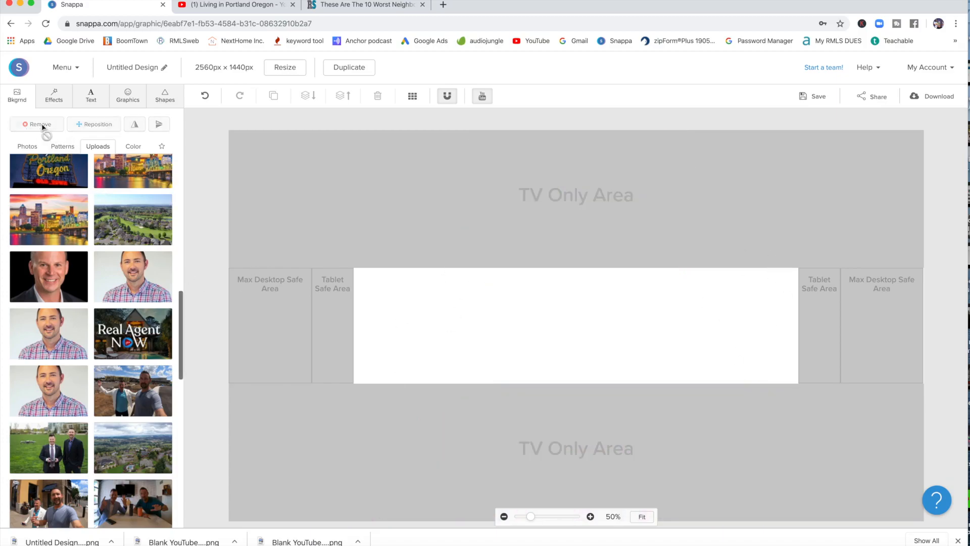
Apply the coral-to-crimson gradient pattern to the blank background and set its contrast to 100.
left_click(62, 146)
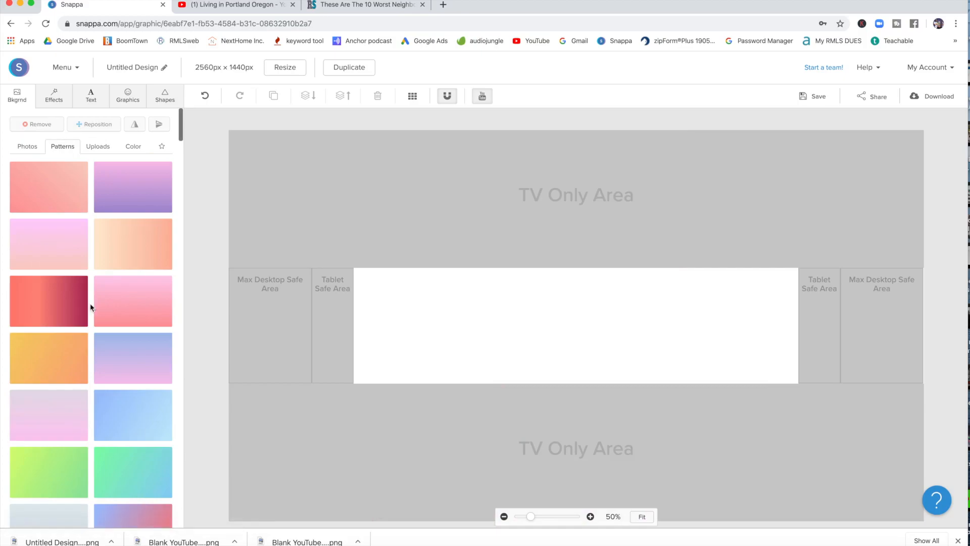
left_click(36, 308)
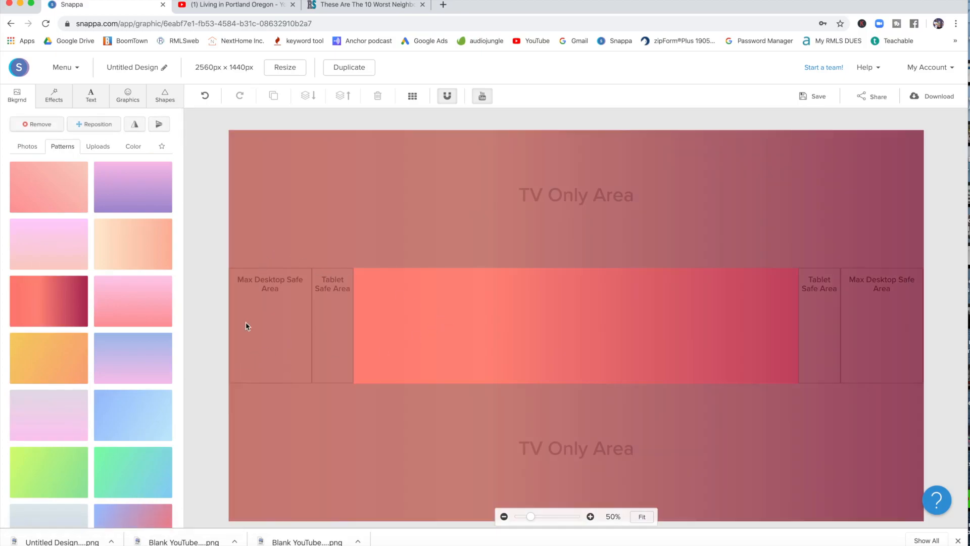
left_click(54, 96)
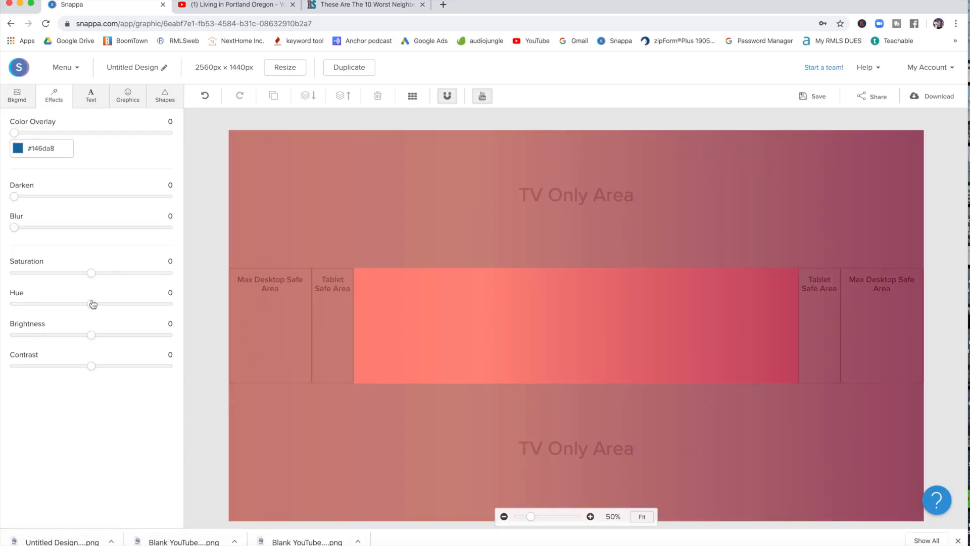
left_click_drag(95, 367, 190, 370)
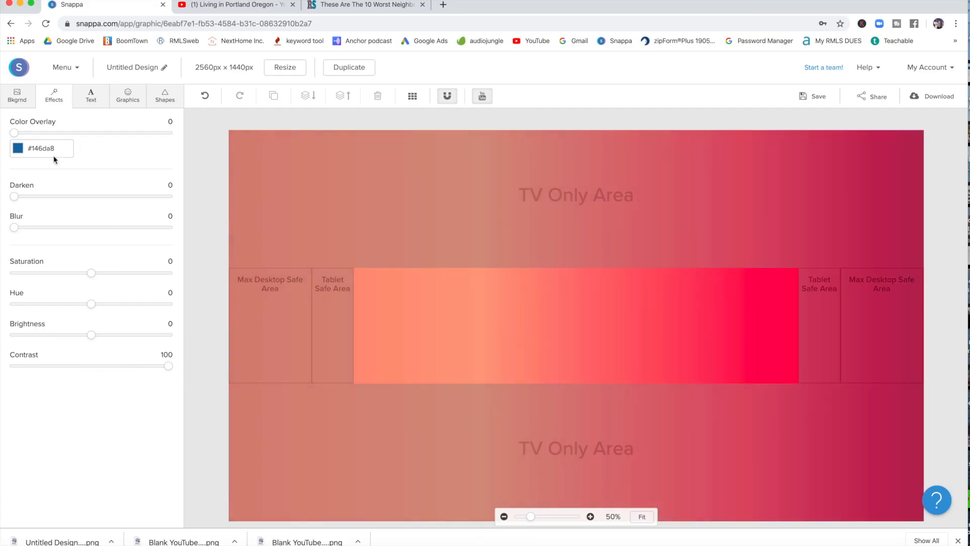
Browse the icon library in the graphics collection.
left_click(21, 104)
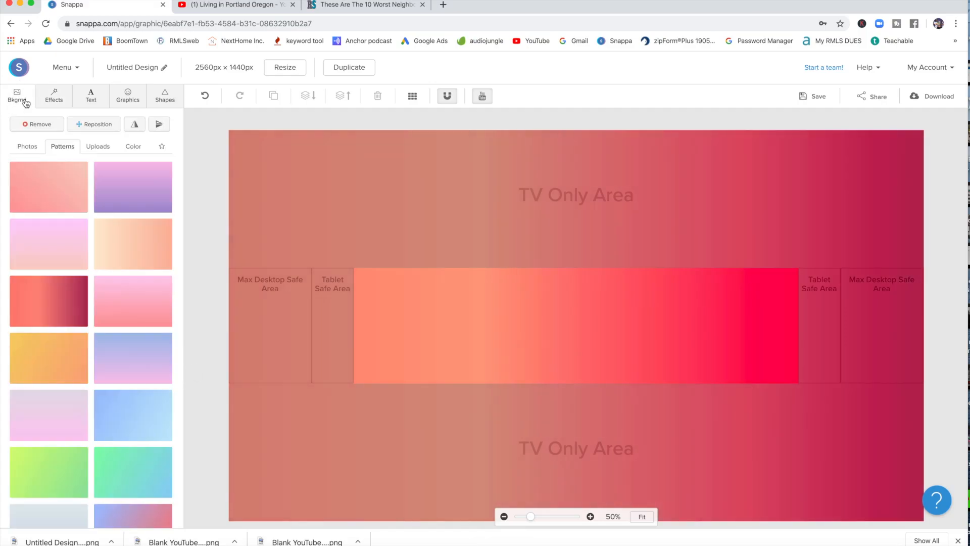
left_click(130, 99)
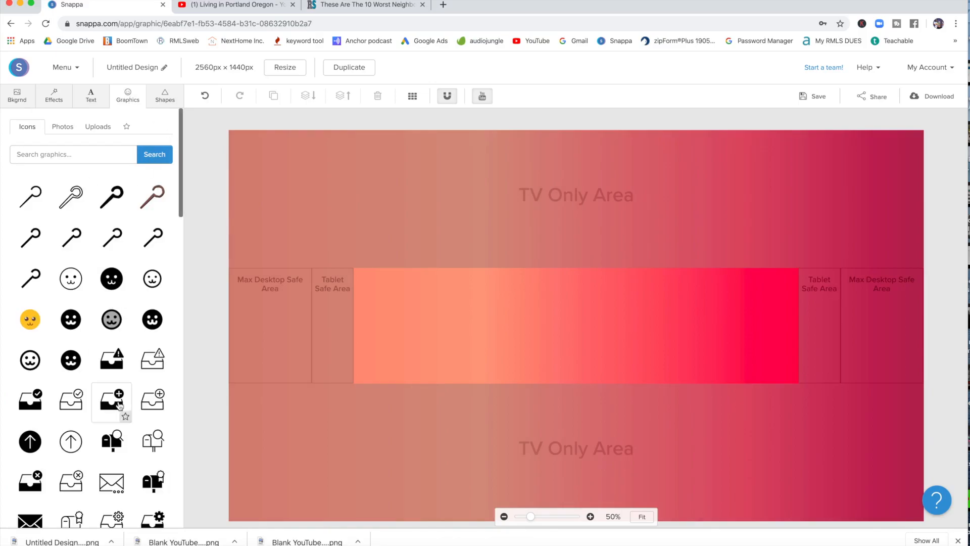
scroll(89, 389, "down", 4)
scroll(89, 389, "down", 1)
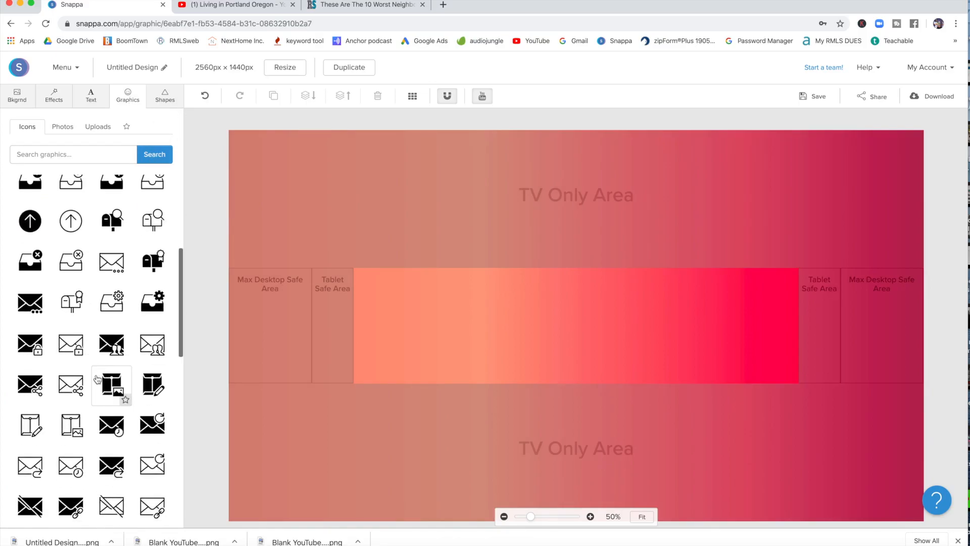
scroll(91, 387, "down", 3)
scroll(99, 382, "up", 10)
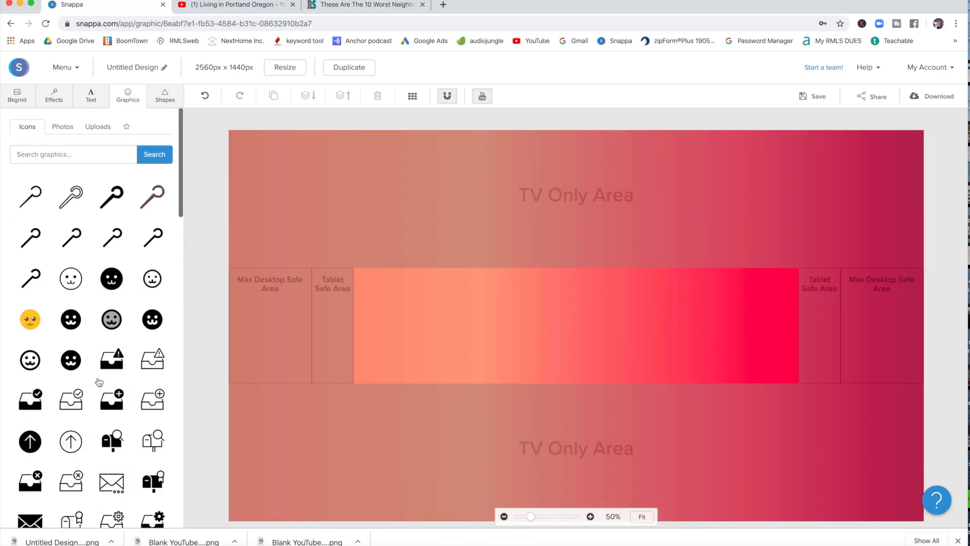
Search the graphics photo library for "key".
left_click(62, 129)
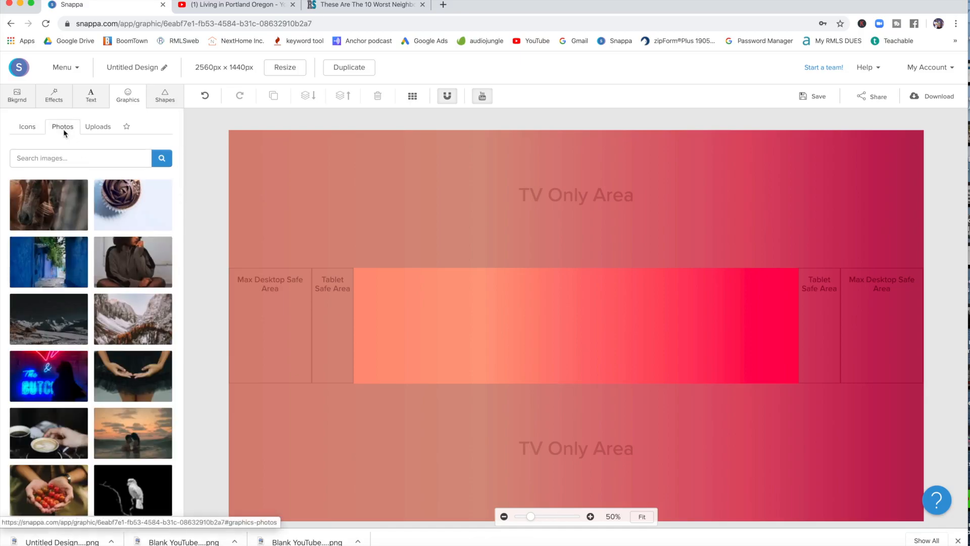
left_click(72, 157)
left_click(47, 183)
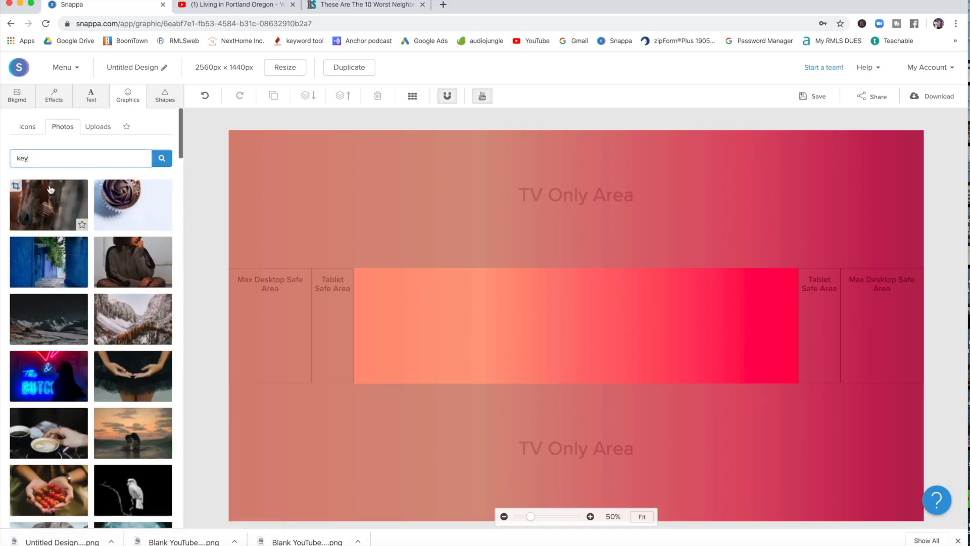
left_click(170, 162)
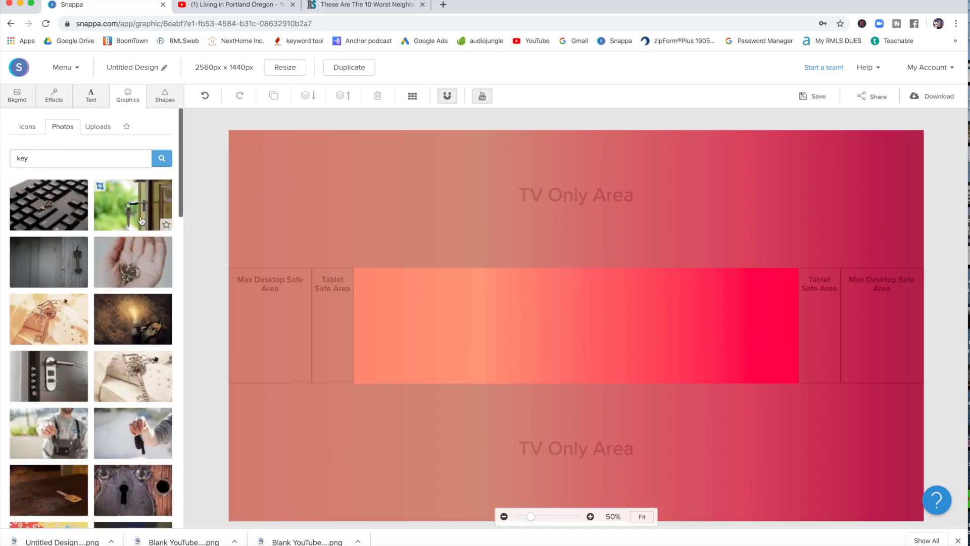
Try the photo of keys hanging in an open door, scaled down inside the central safe area, and delete it.
left_click(133, 223)
left_click_drag(401, 208, 529, 303)
left_click_drag(634, 359, 428, 301)
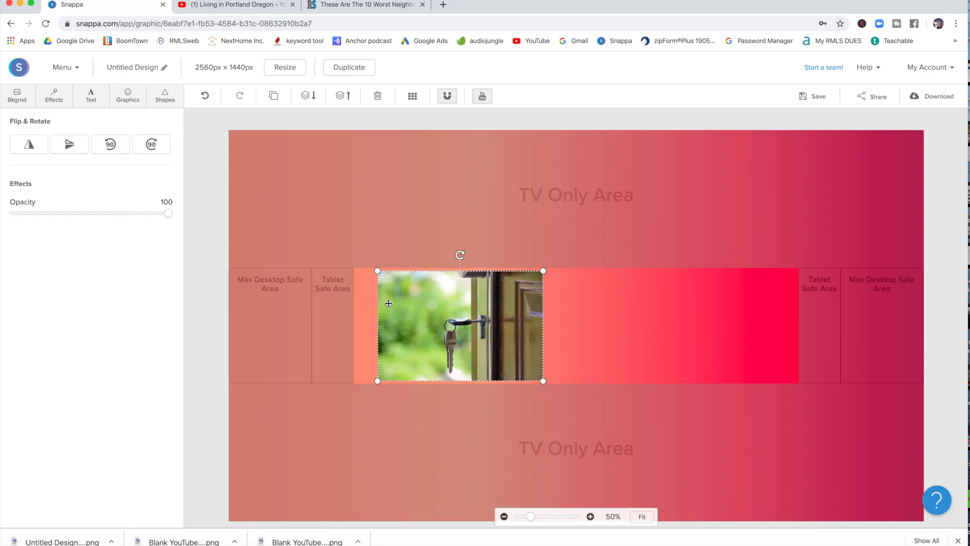
key("BackSpace")
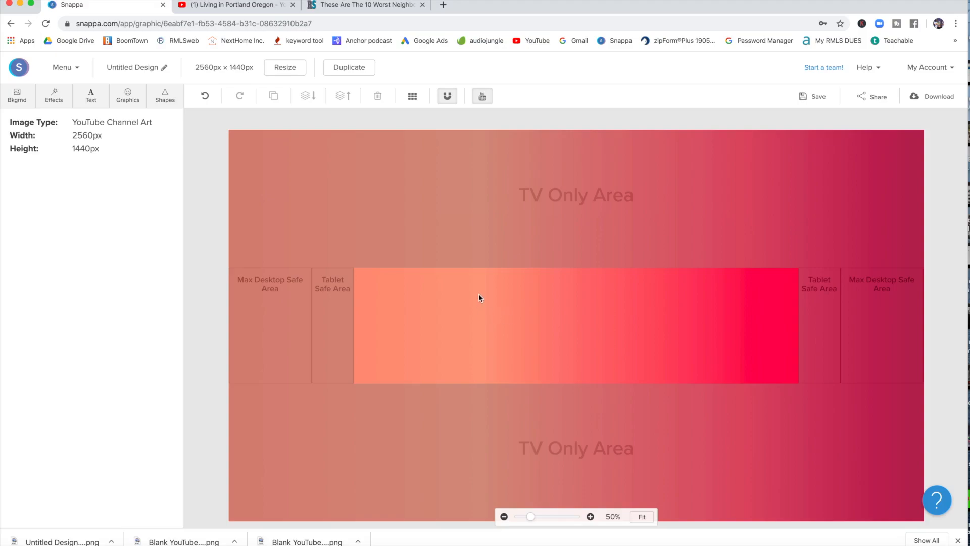
Add the uploaded cutout of the man in the dark shirt pointing a finger up to the banner.
left_click(127, 101)
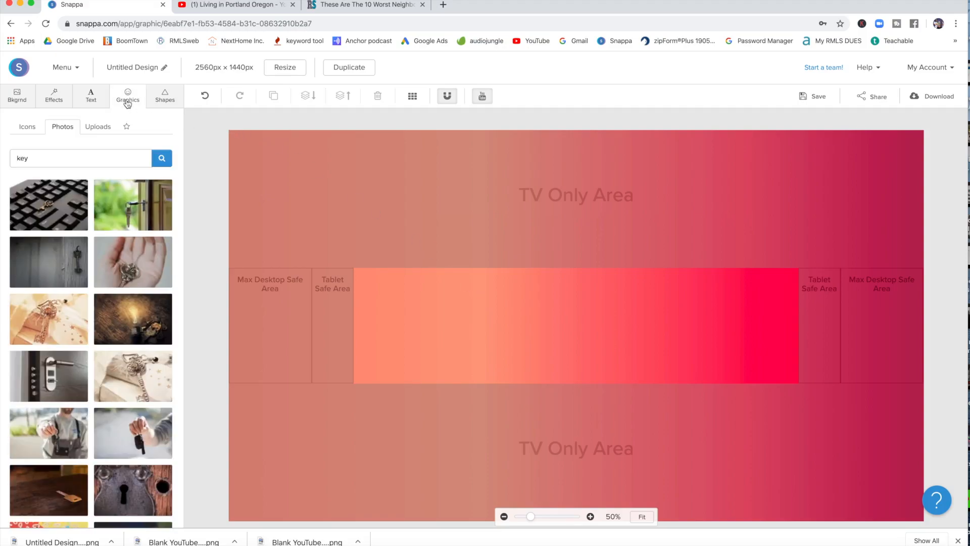
left_click(98, 127)
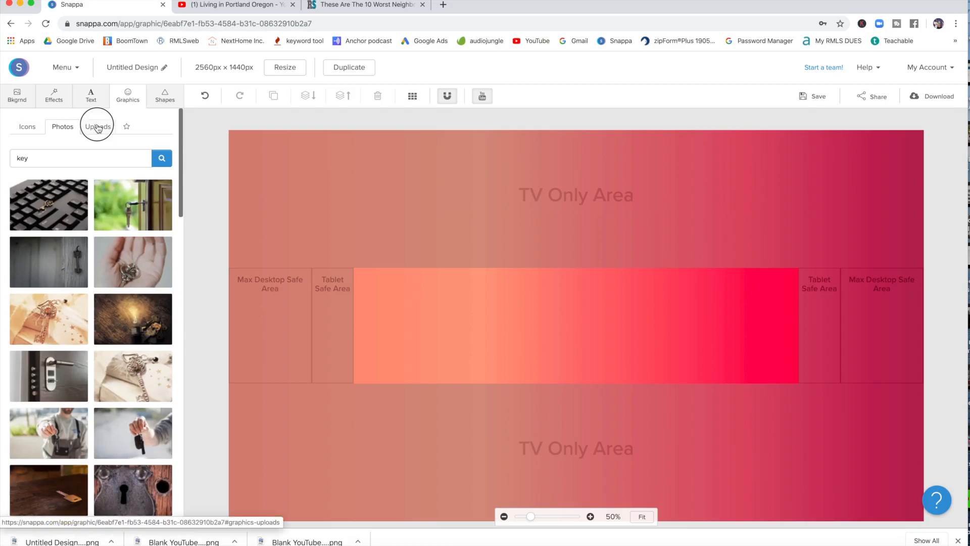
scroll(90, 336, "down", 2)
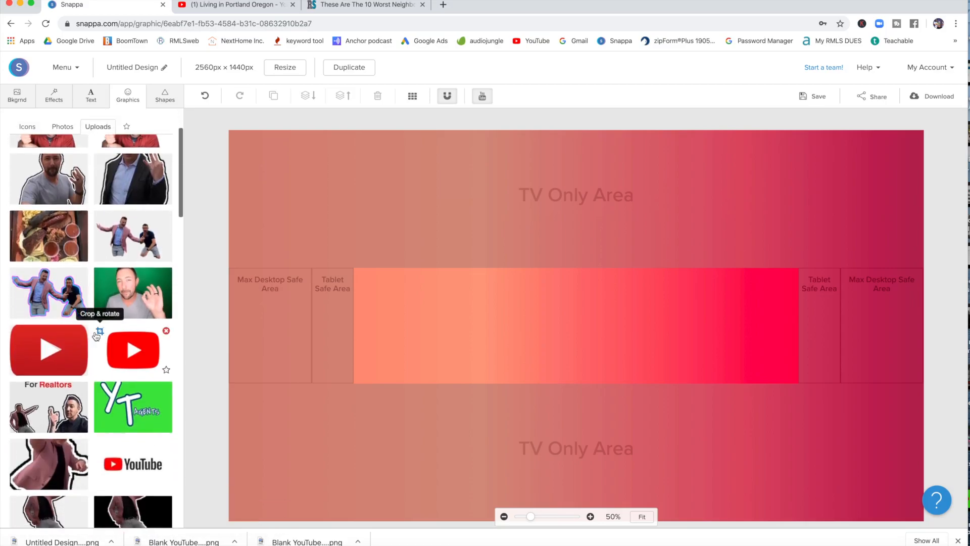
scroll(167, 364, "down", 4)
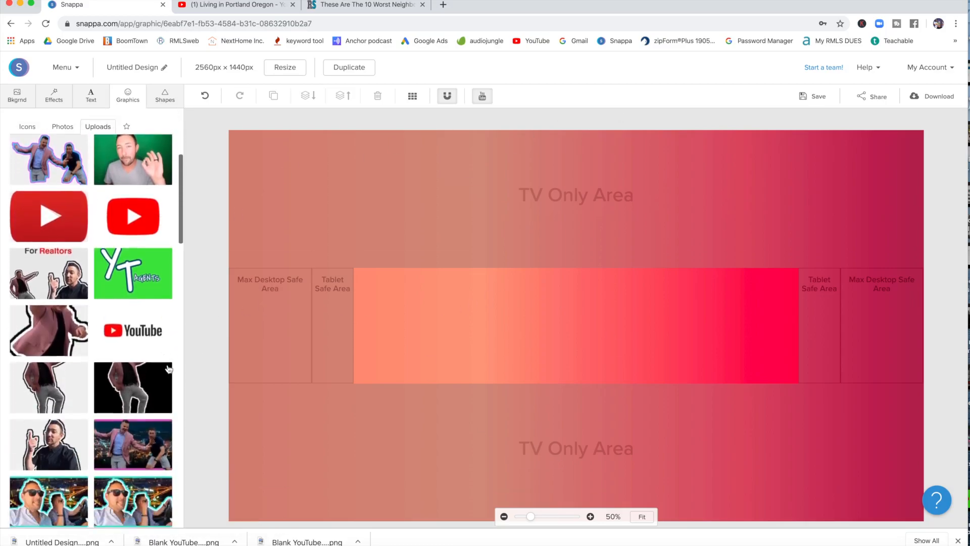
left_click(49, 425)
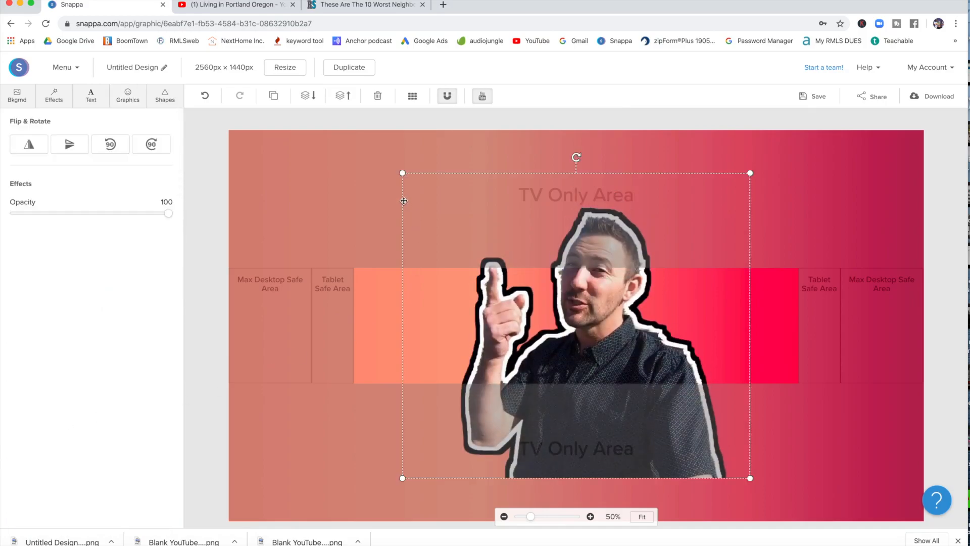
Scale the dark-shirt cutout down to about the safe area's height and place it horizontally mirrored at the safe area's left end.
left_click_drag(402, 172, 548, 301)
left_click_drag(625, 411, 574, 353)
left_click_drag(497, 248, 535, 275)
left_click_drag(610, 348, 545, 327)
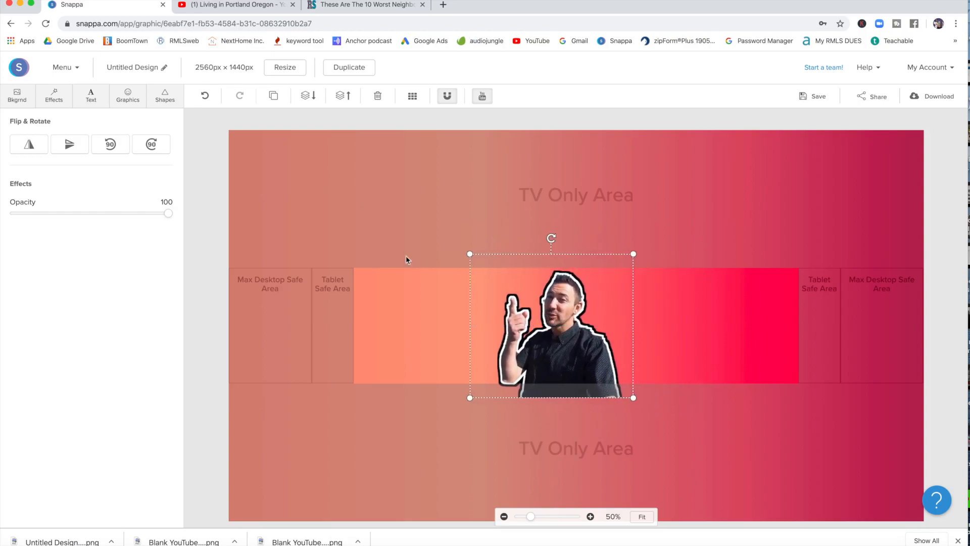
left_click(30, 145)
left_click_drag(531, 345, 410, 347)
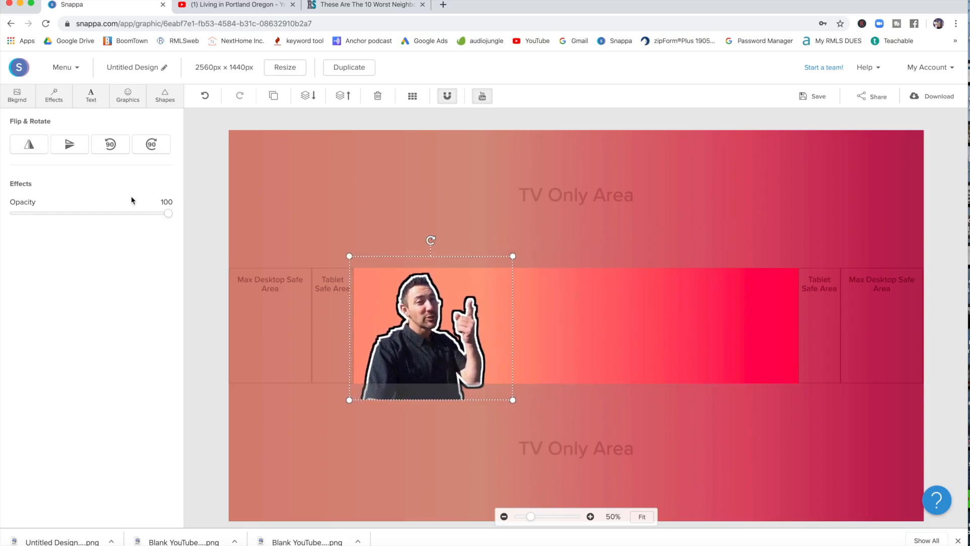
Add the uploaded full-body cutout of the pointing man in the pink blazer to the banner.
left_click(115, 103)
scroll(109, 303, "down", 5)
scroll(109, 304, "down", 3)
left_click(86, 232)
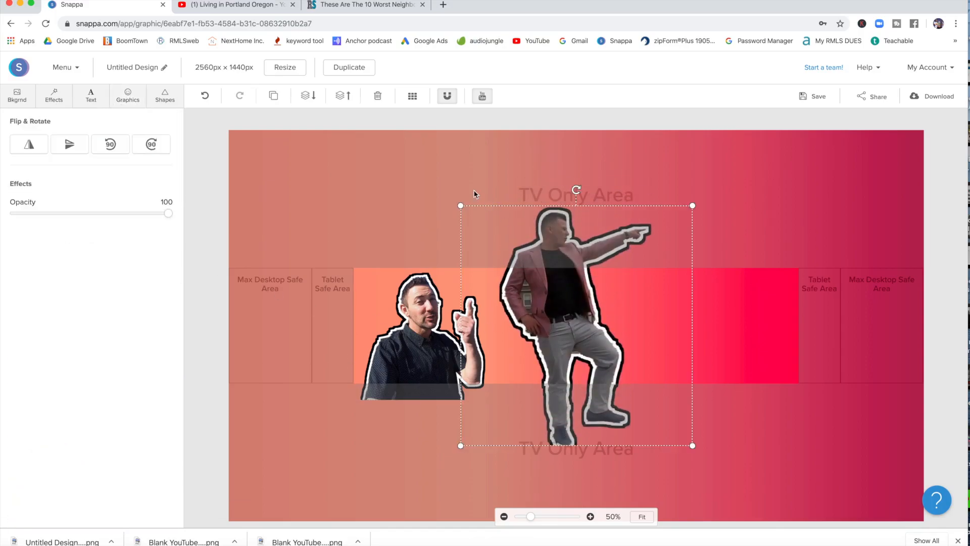
Shrink the pink-blazer cutout, place it mirrored at the safe area's right end, and nudge the dark-shirt cutout slightly left.
left_click_drag(458, 205, 539, 284)
left_click_drag(588, 336, 658, 325)
left_click(31, 145)
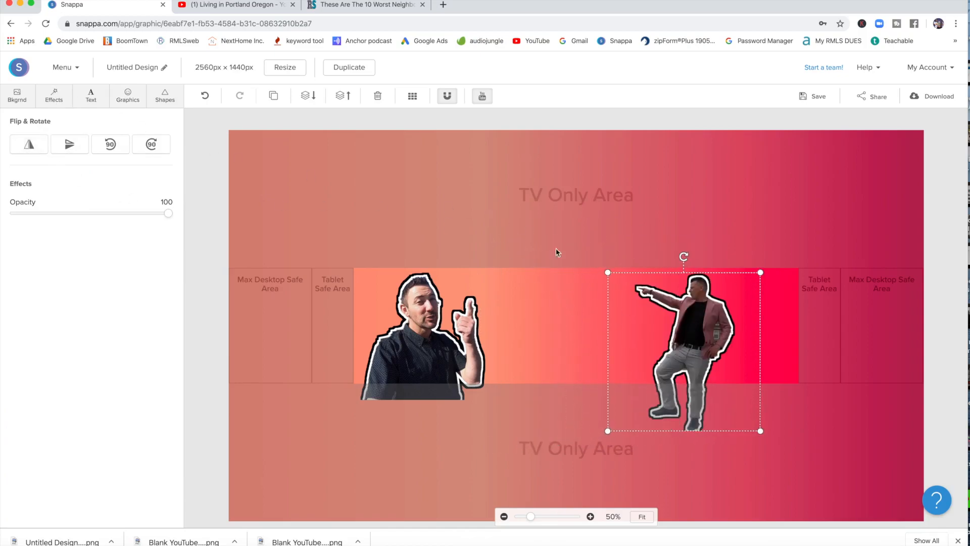
left_click_drag(761, 432, 732, 402)
left_click_drag(682, 339, 734, 340)
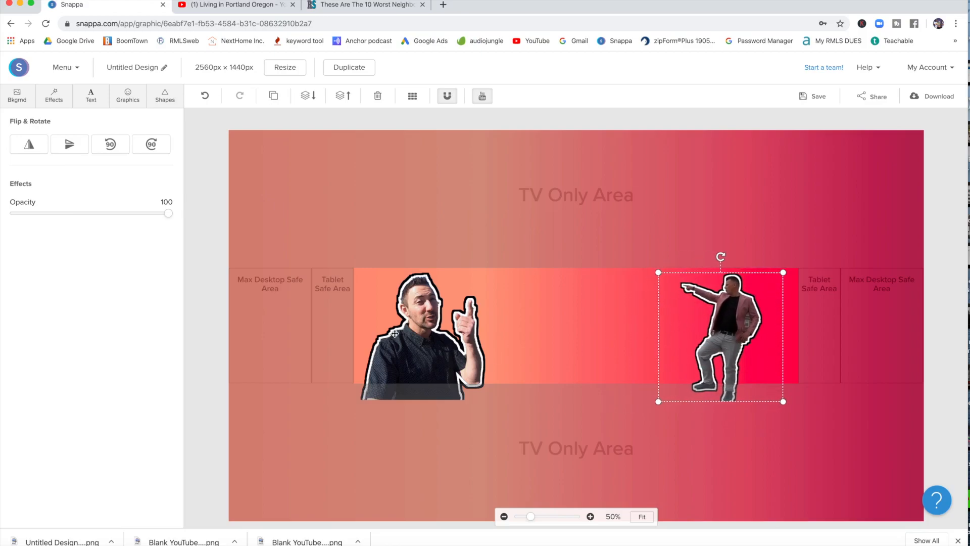
left_click_drag(406, 332, 391, 330)
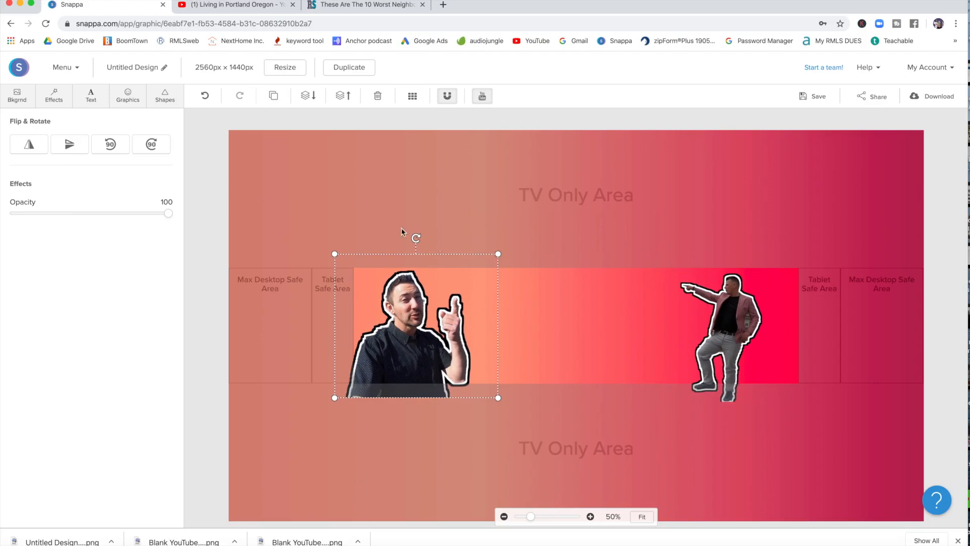
Add a heading reading "Subscribe to learn about" between the two men and widen its box to fit one line.
left_click(91, 96)
left_click(90, 139)
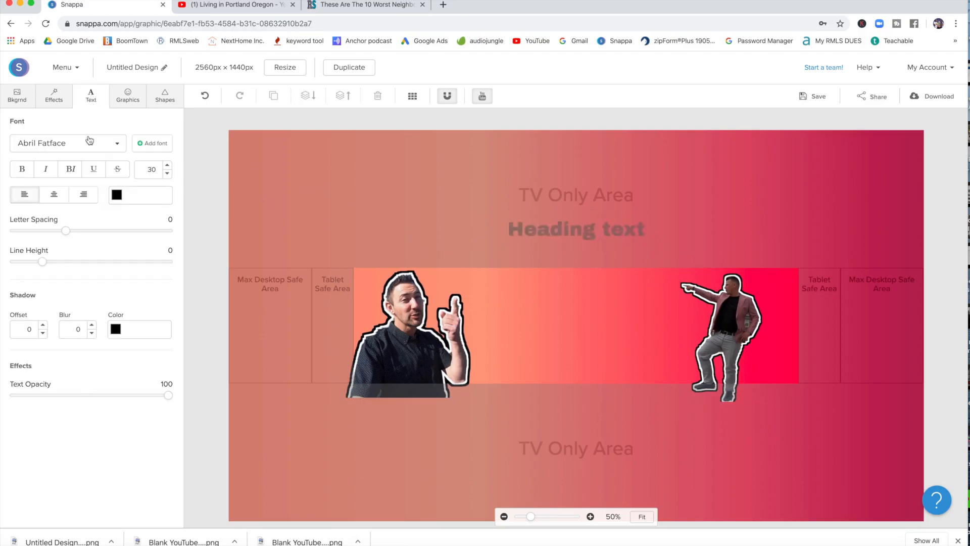
double_click(595, 326)
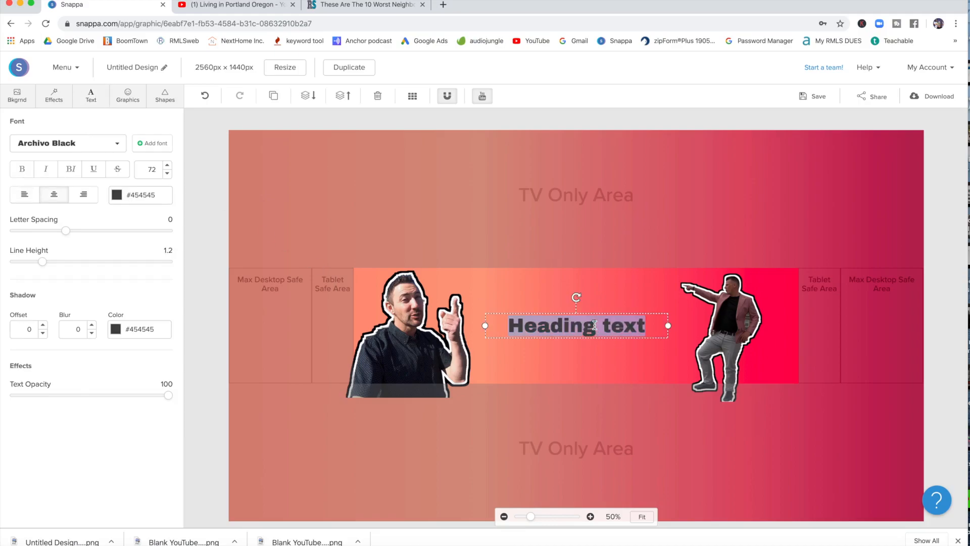
type("Subscr")
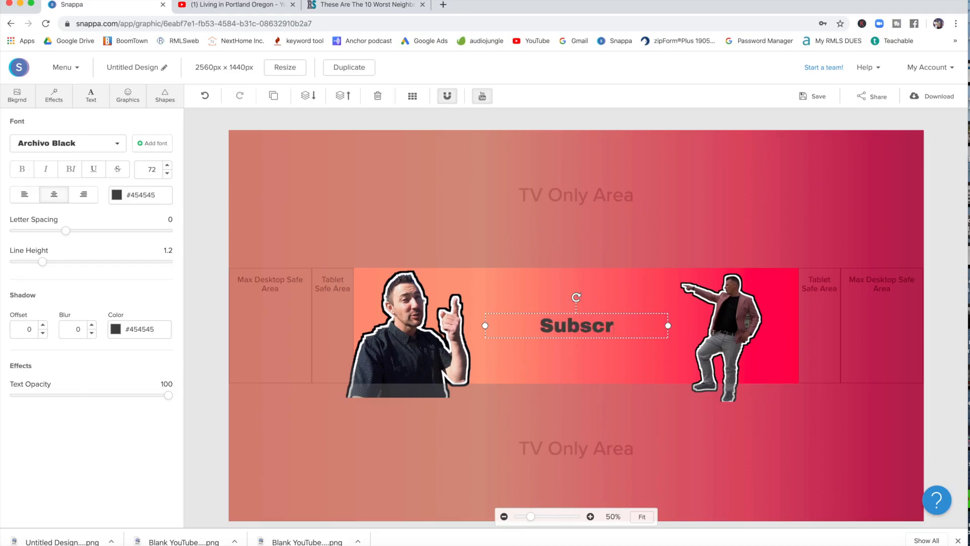
type("ibe to learn about")
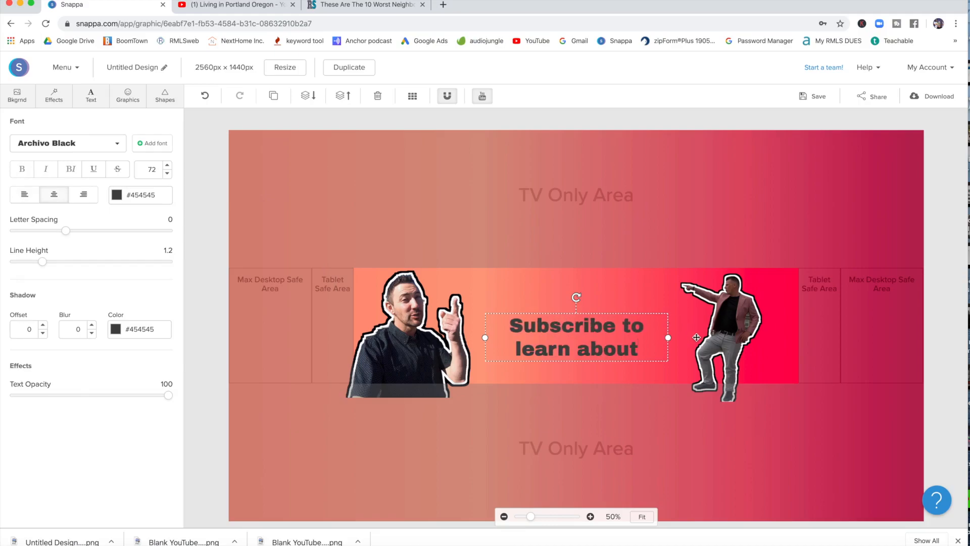
left_click_drag(667, 337, 779, 326)
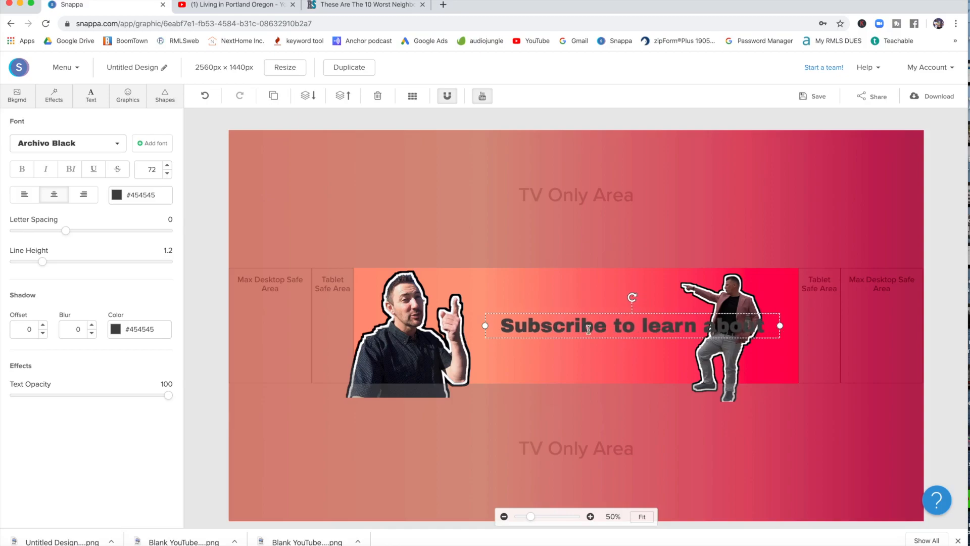
Set the heading's font size to 58 and its font to Bangers.
triple_click(628, 327)
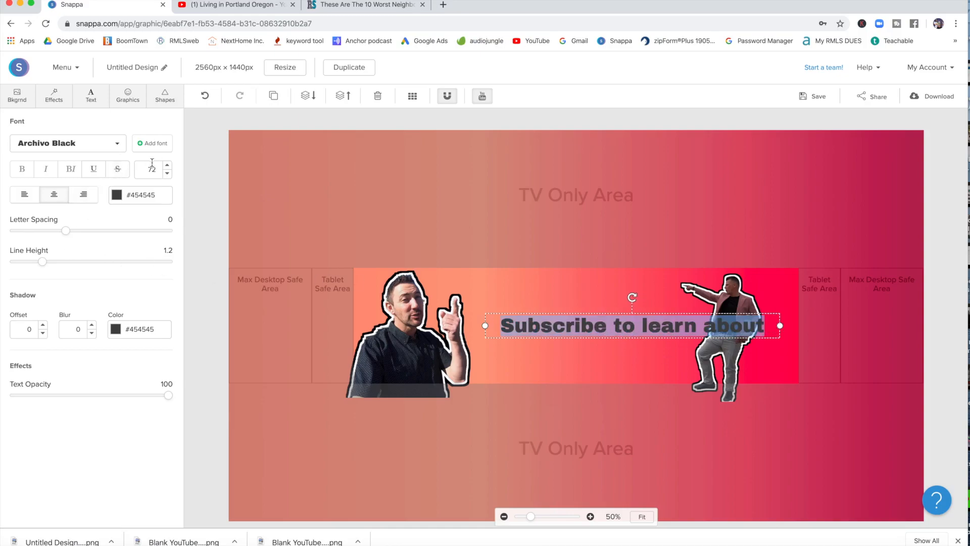
left_click(167, 174)
left_click(168, 173)
left_click(167, 174)
left_click(168, 173)
left_click(167, 174)
left_click(168, 173)
left_click(167, 173)
left_click(167, 174)
left_click(119, 151)
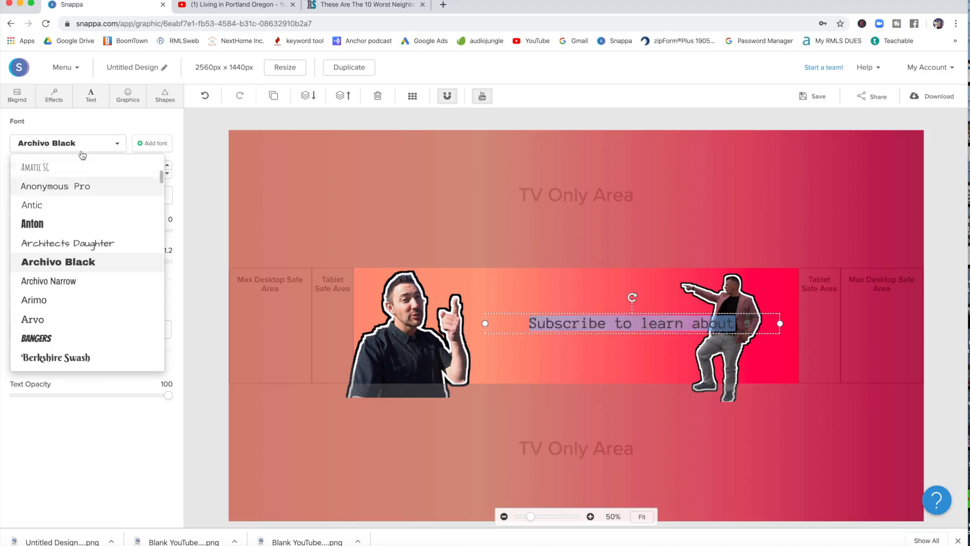
left_click(53, 342)
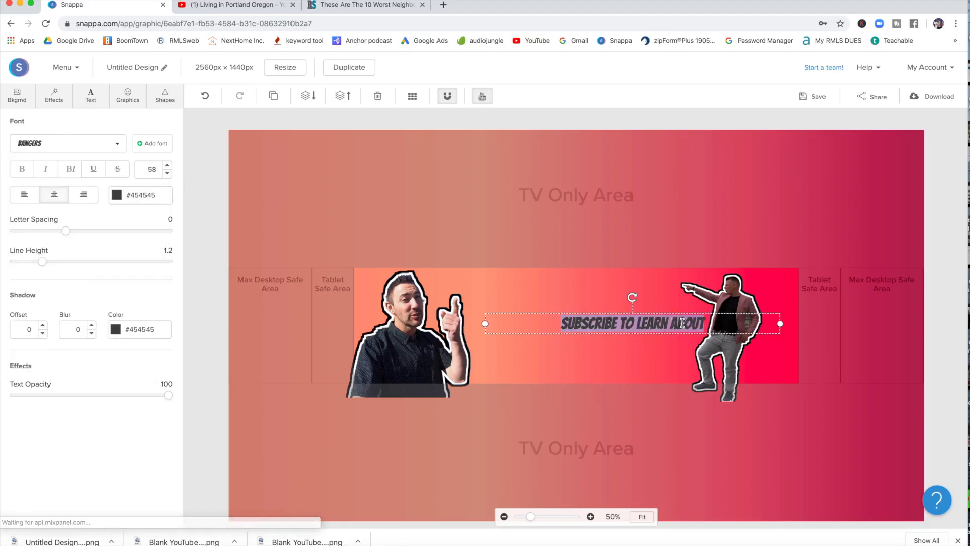
Move the heading to the upper part of the safe area, tilted slightly upward to the right, and colour it white (#ffffff).
left_click(668, 235)
left_click_drag(639, 323, 568, 273)
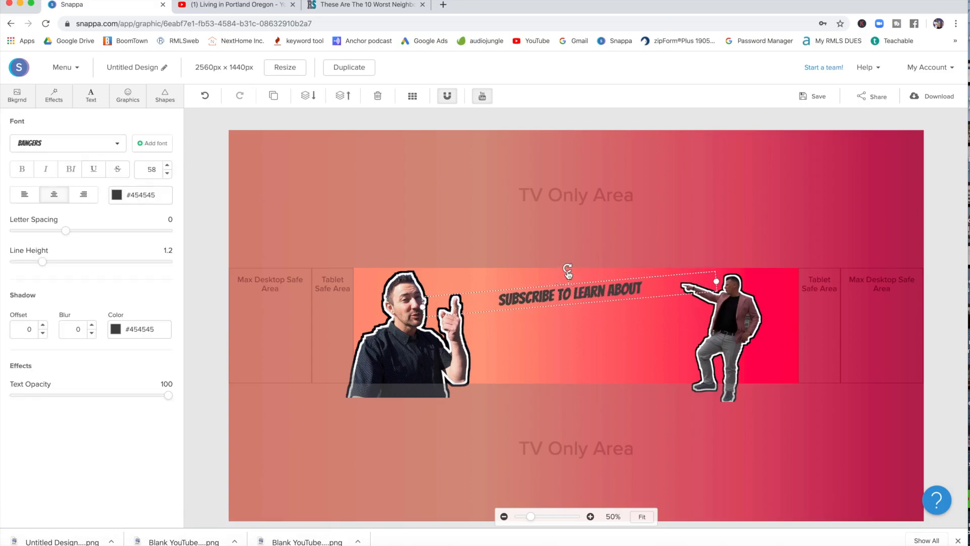
double_click(574, 293)
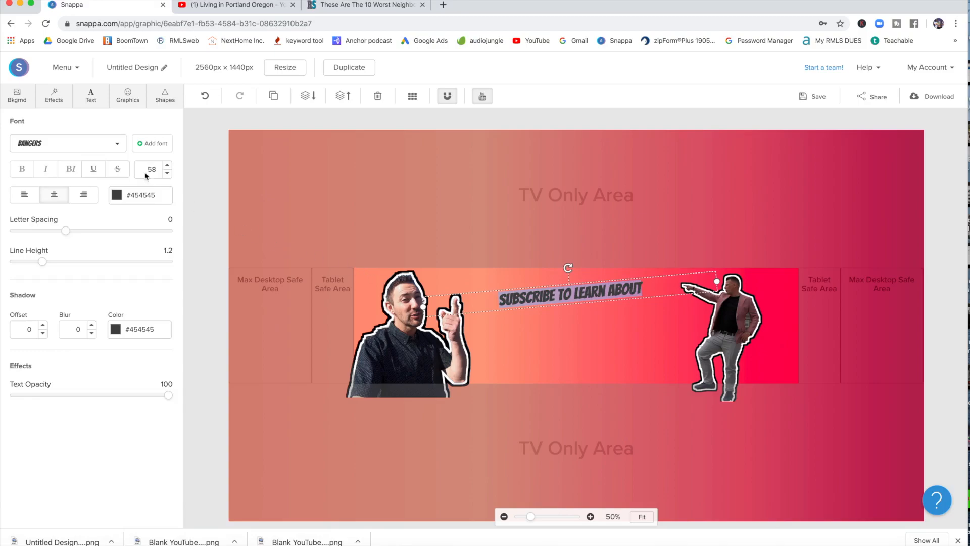
left_click(125, 197)
left_click(130, 252)
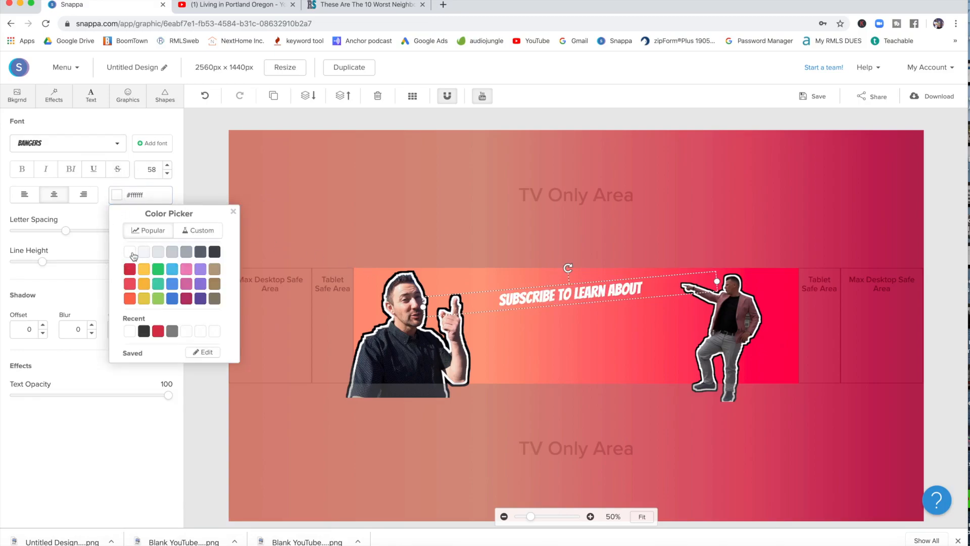
Reduce the heading's font size to 49 and shift it slightly up and left, against the safe area's top edge.
left_click(167, 173)
left_click(167, 173)
left_click(167, 173)
left_click(167, 173)
left_click(167, 173)
left_click(167, 173)
left_click(167, 174)
left_click(167, 173)
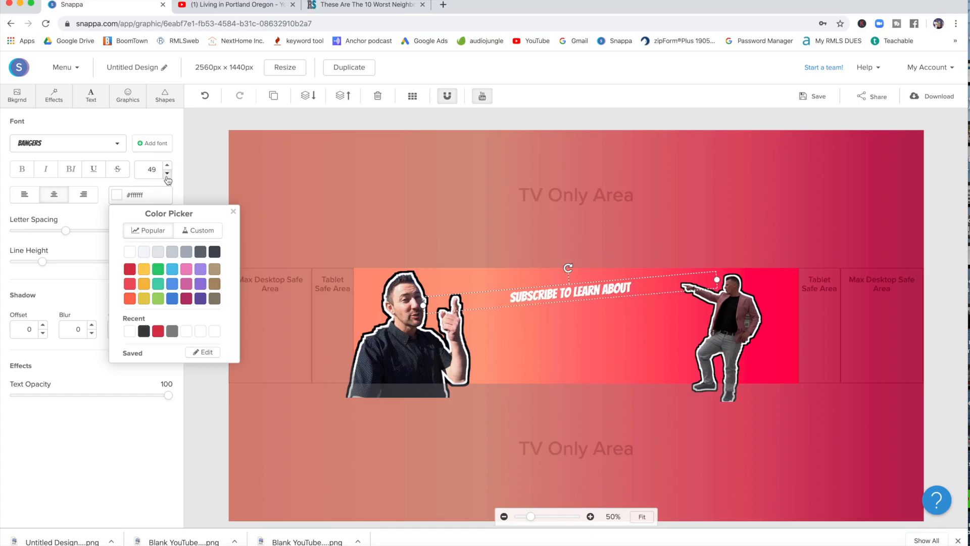
left_click(508, 212)
left_click_drag(564, 291, 548, 280)
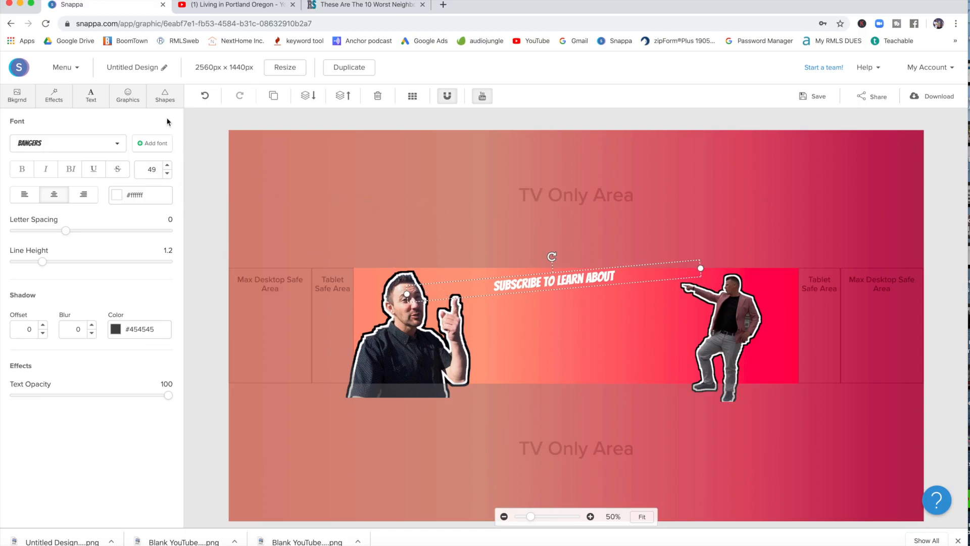
Add a solid dark rectangle below the subscribe heading, reshaped into a long thin bar between the two men, tilted slightly downward to the right.
left_click(168, 101)
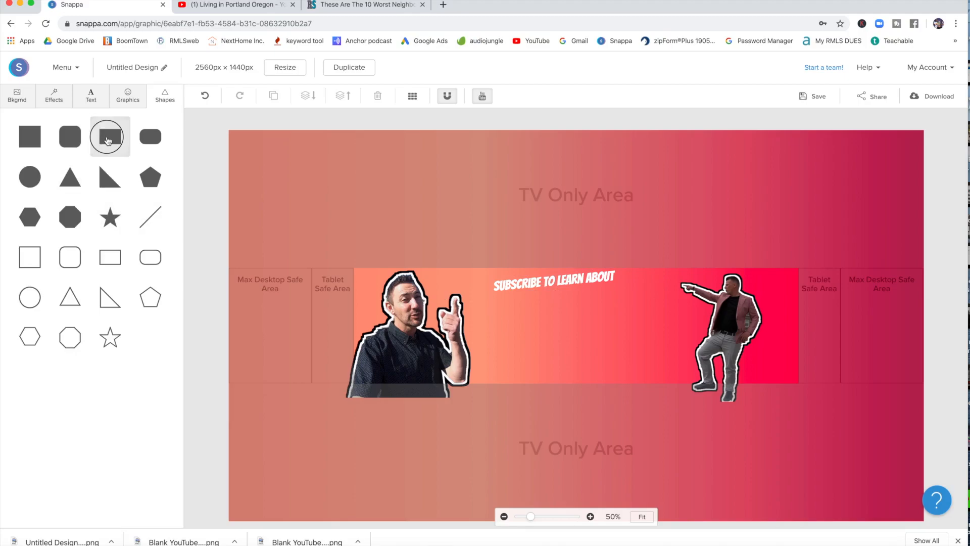
left_click(110, 136)
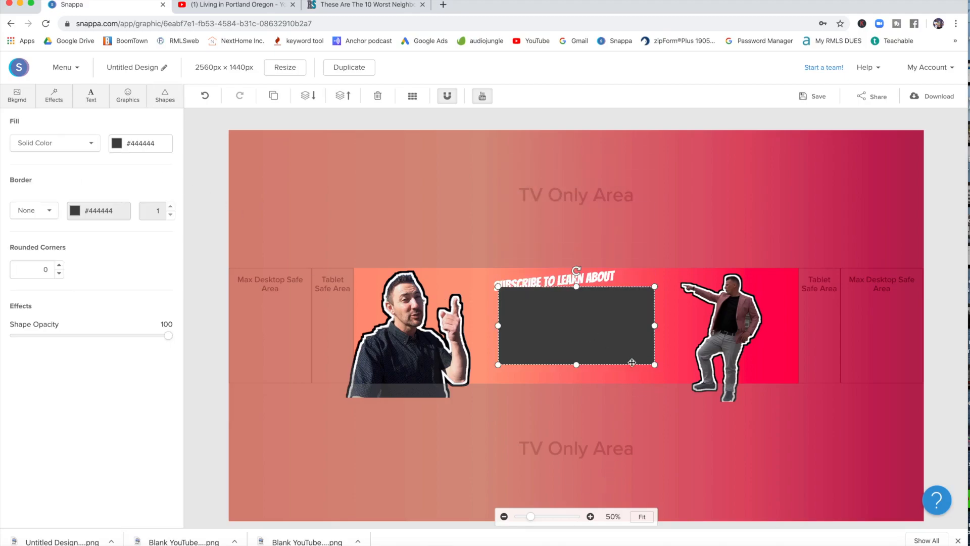
left_click_drag(576, 364, 576, 320)
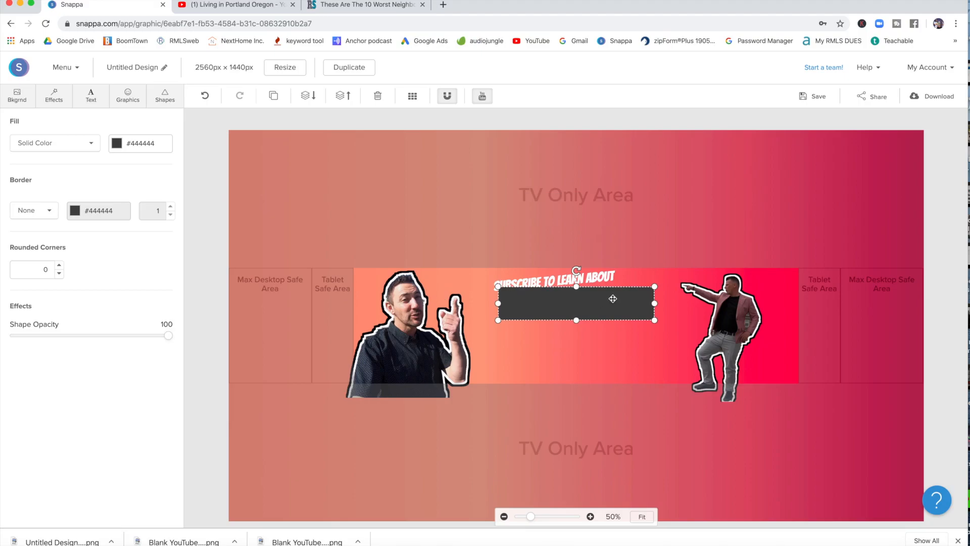
left_click_drag(654, 303, 682, 303)
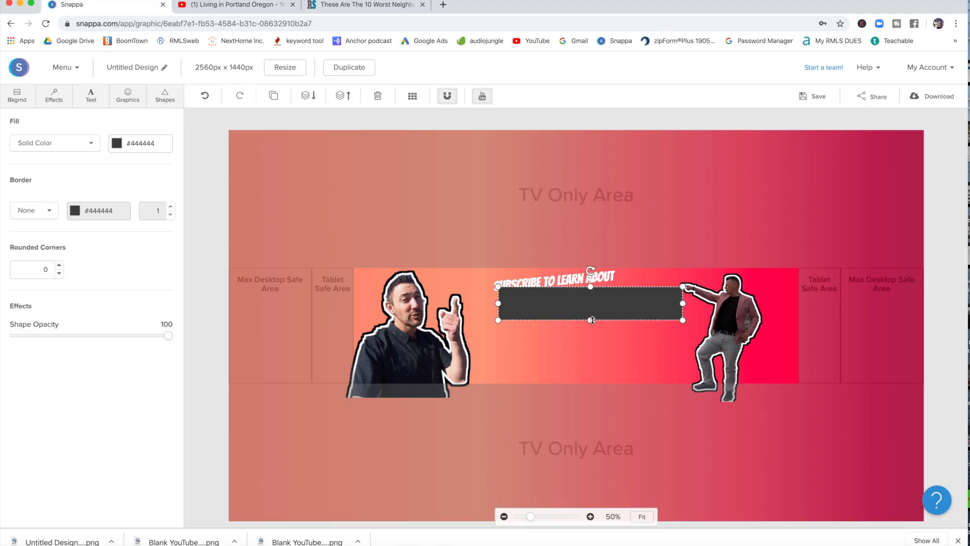
left_click_drag(596, 295, 575, 281)
left_click_drag(669, 316, 714, 317)
left_click_drag(597, 325, 593, 303)
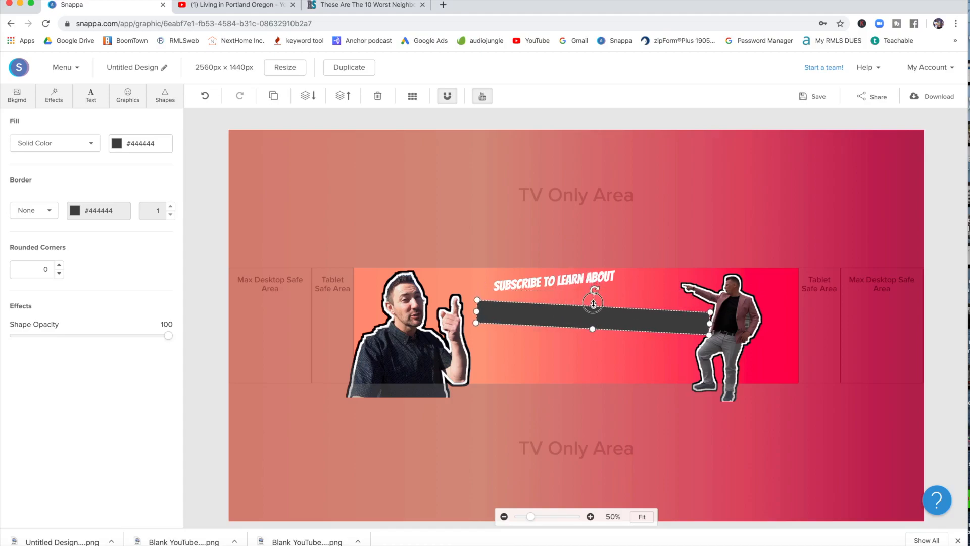
Duplicate the "Subscribe to learn about" heading and place the copy over the dark bar.
left_click(91, 96)
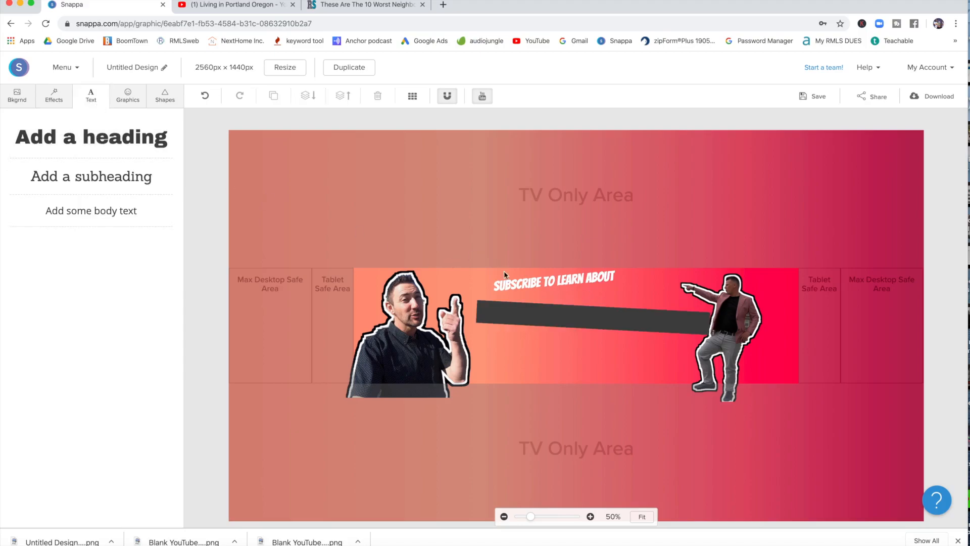
left_click(572, 282)
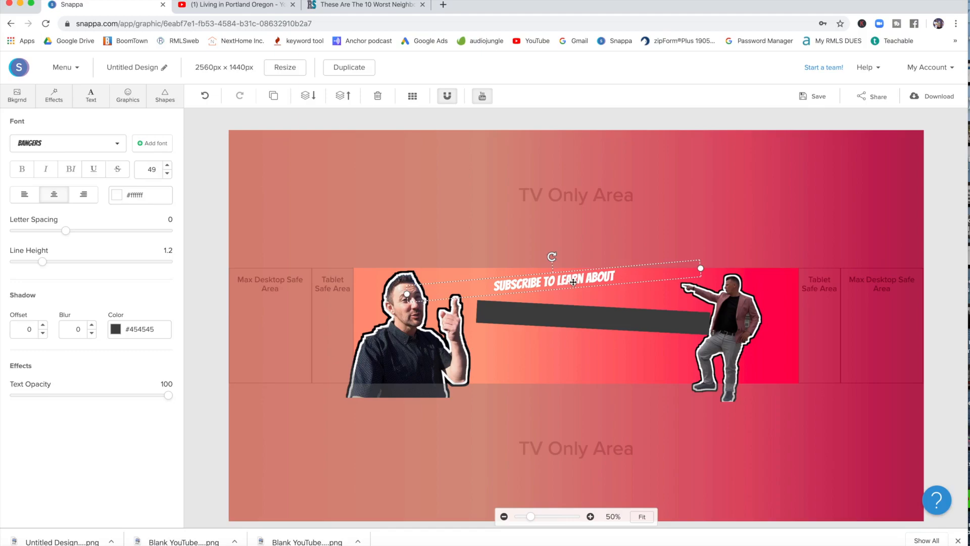
key("super+d")
left_click_drag(573, 285, 589, 313)
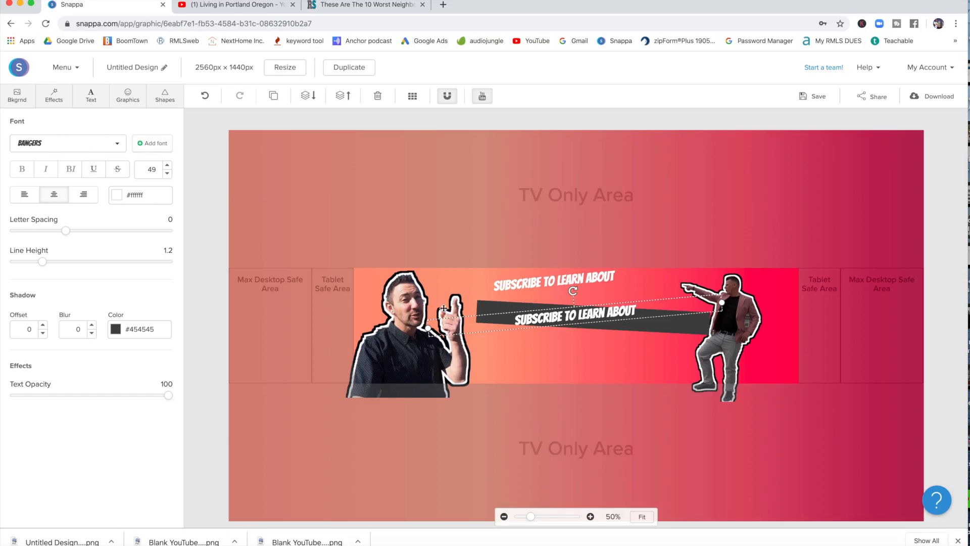
left_click(315, 97)
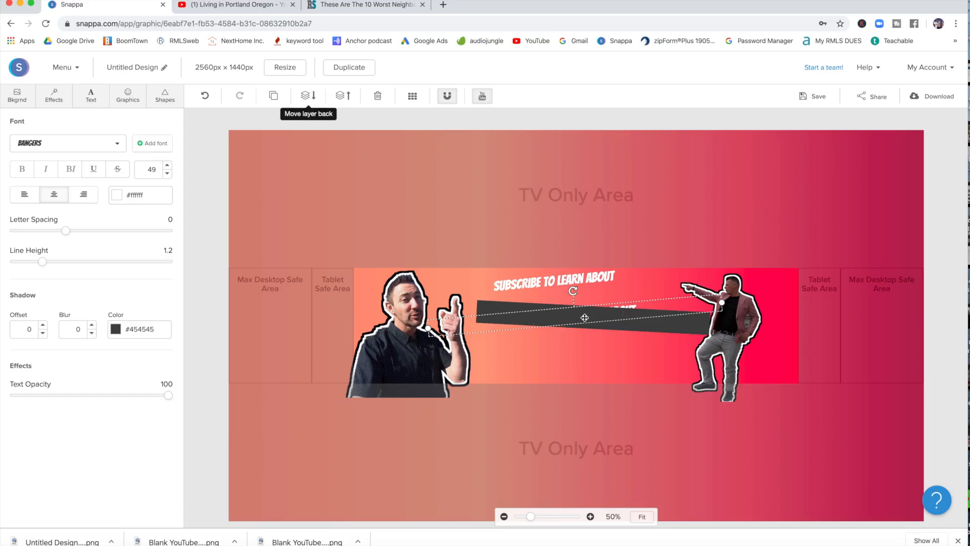
left_click_drag(627, 309, 623, 309)
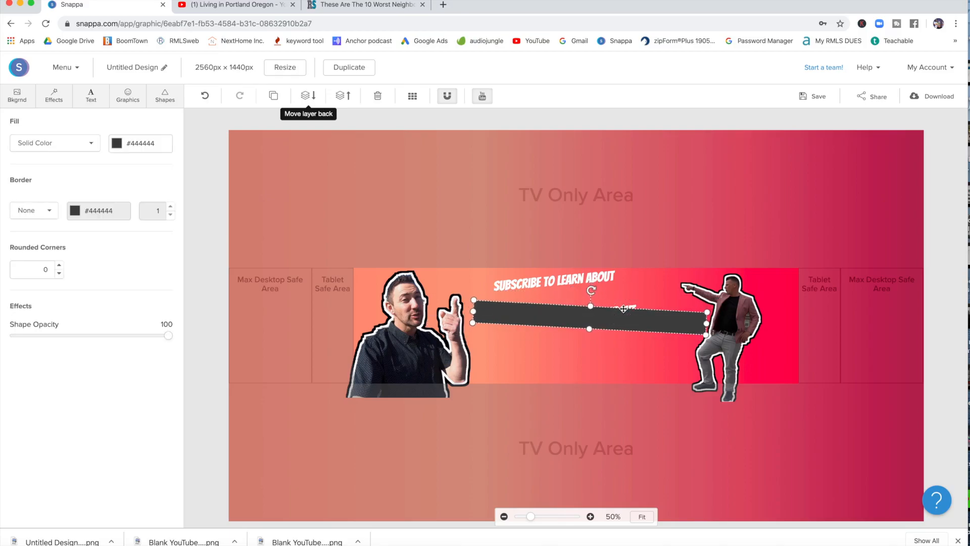
left_click(630, 306)
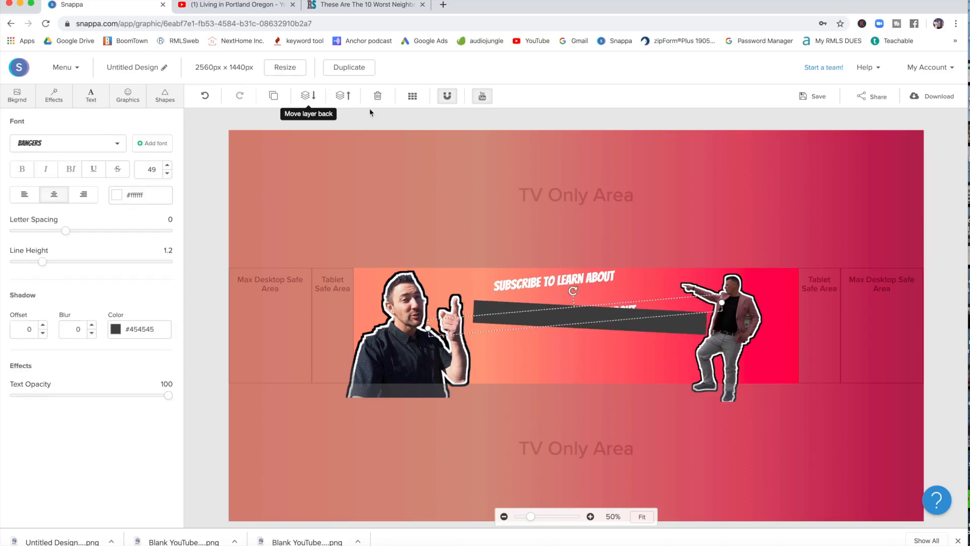
left_click(343, 95)
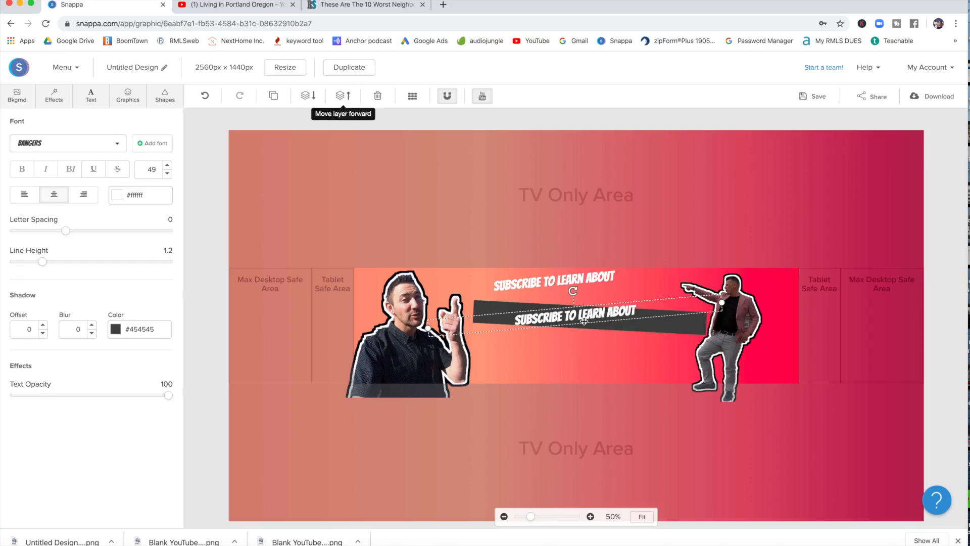
Straighten the heading copy and the dark bar to horizontal, and change the copy's text to "LIVING IN NEW YORK".
left_click_drag(573, 292, 595, 317)
left_click(582, 306)
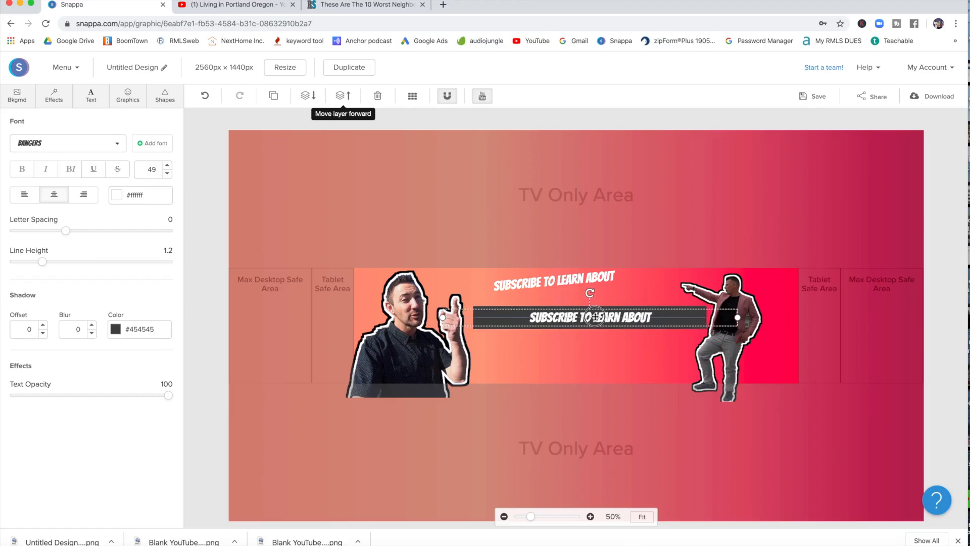
double_click(596, 317)
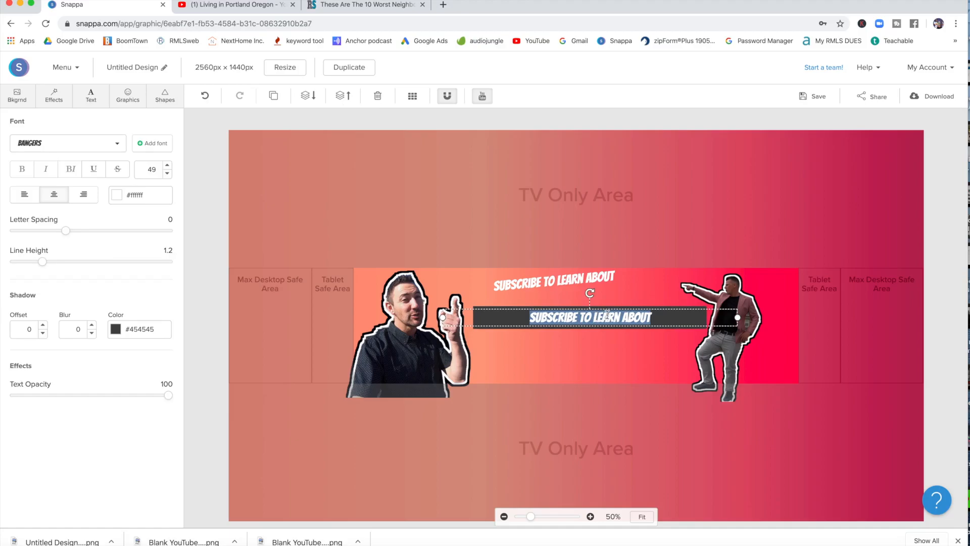
type("LIVING IN NEW YORK")
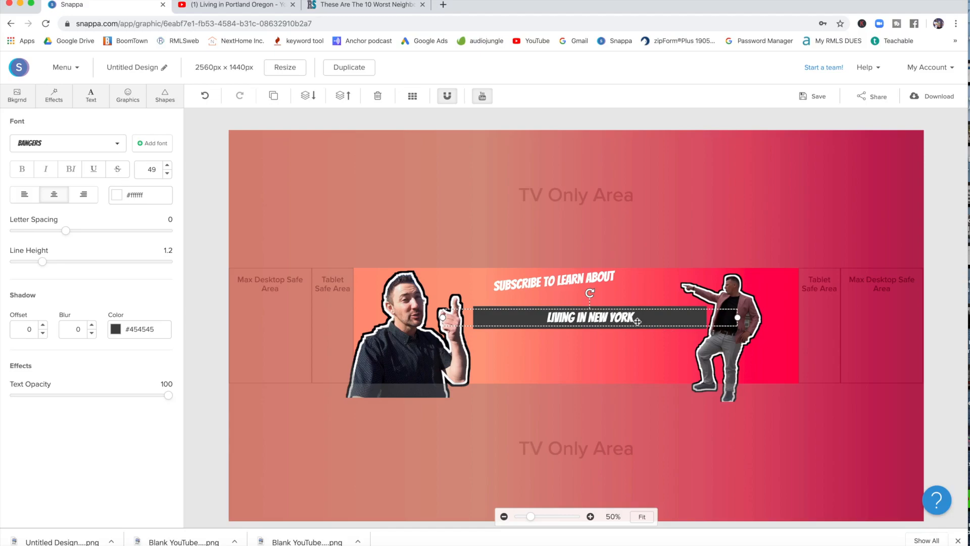
Set the "LIVING IN NEW YORK" text's font size to 86 and align it with the left part of the dark bar.
left_click(596, 316)
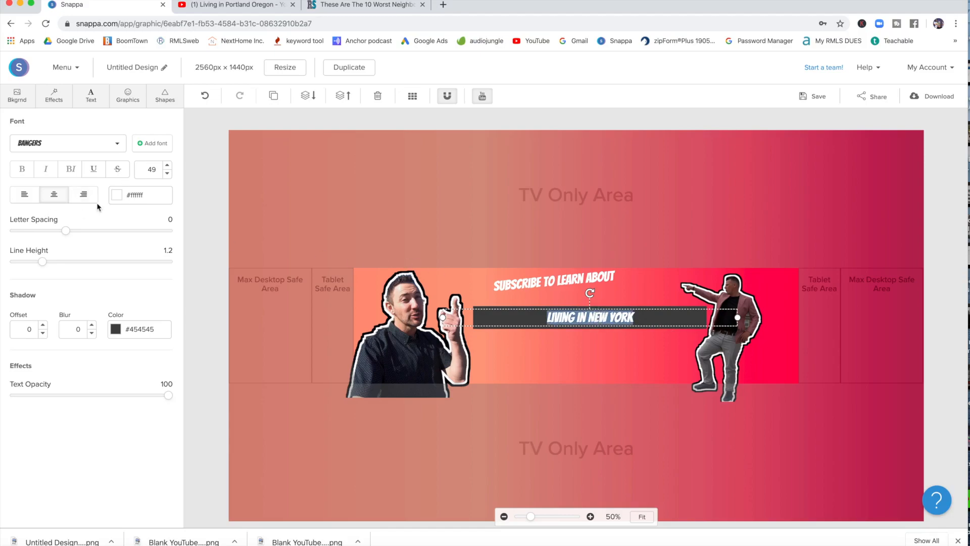
left_click(166, 166)
left_click(167, 166)
left_click(167, 165)
left_click(167, 165)
left_click(167, 166)
left_click(167, 165)
left_click(602, 262)
left_click_drag(586, 327, 550, 320)
double_click(551, 320)
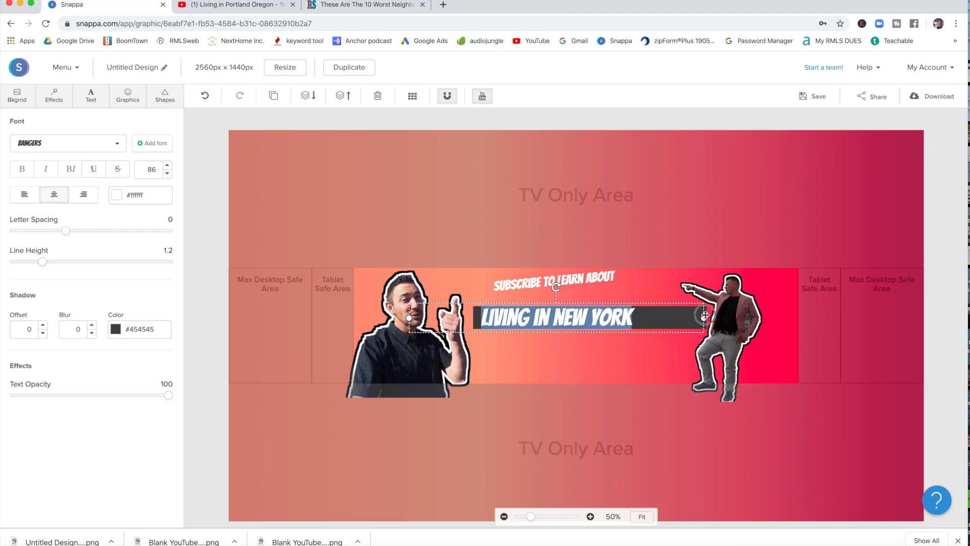
Shorten the dark bar to just past the end of "LIVING IN NEW YORK", and shift the subscribe heading slightly down and left toward it.
left_click(704, 315)
left_click_drag(704, 315, 641, 316)
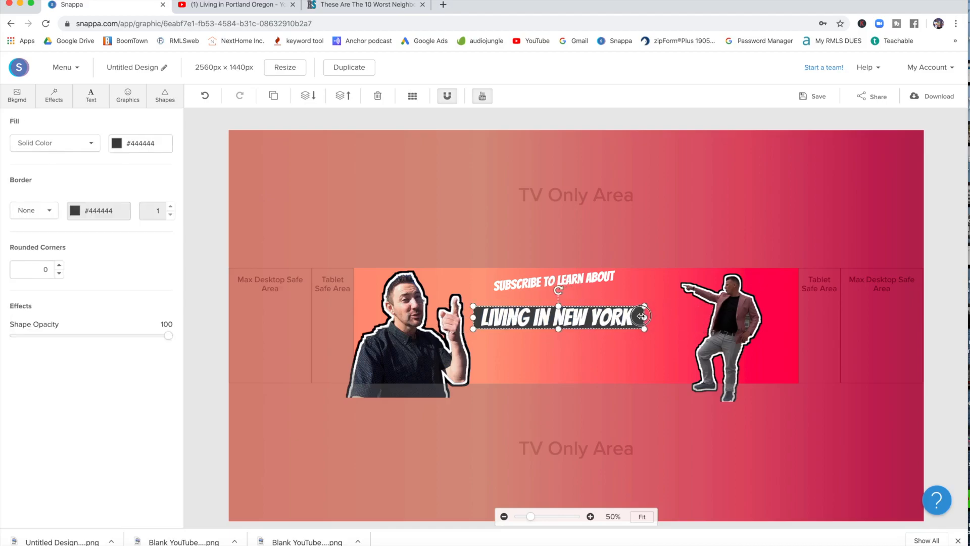
left_click_drag(547, 281, 544, 288)
double_click(544, 289)
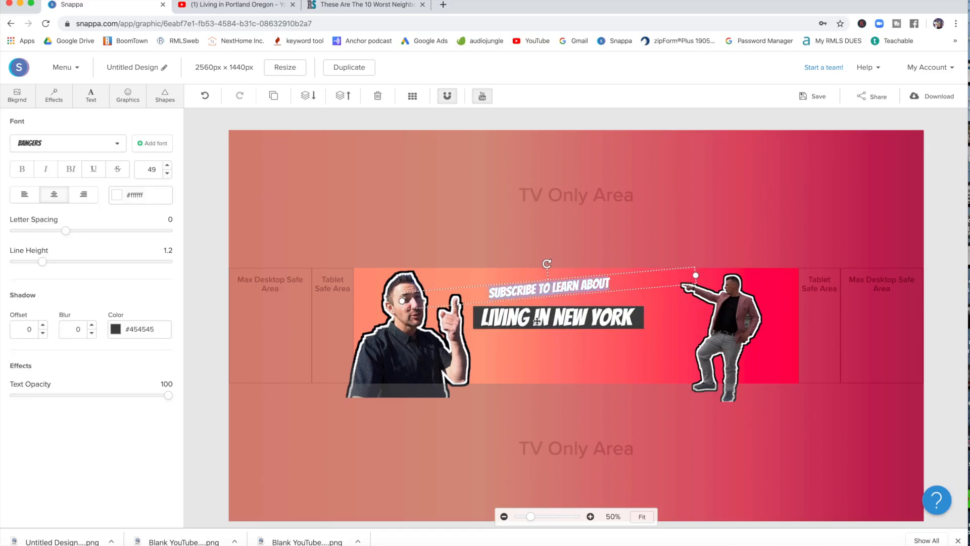
Duplicate the "LIVING IN NEW YORK" text and place the copy below the dark bar, slightly offset to the right.
left_click(554, 321)
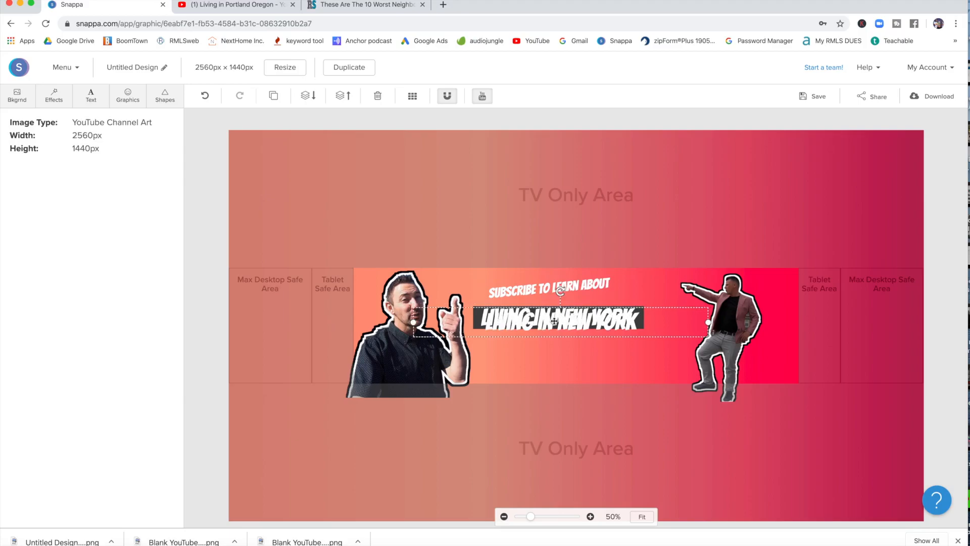
key("super+d")
left_click_drag(555, 321, 580, 341)
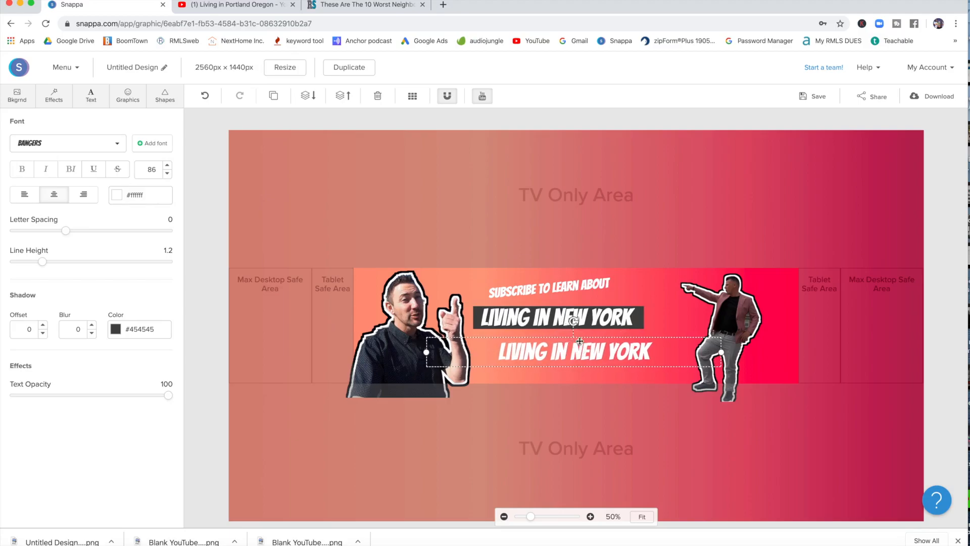
Add a second solid dark rectangle, flatten it into a bar over the lower text, and move it one layer behind that text.
left_click(166, 96)
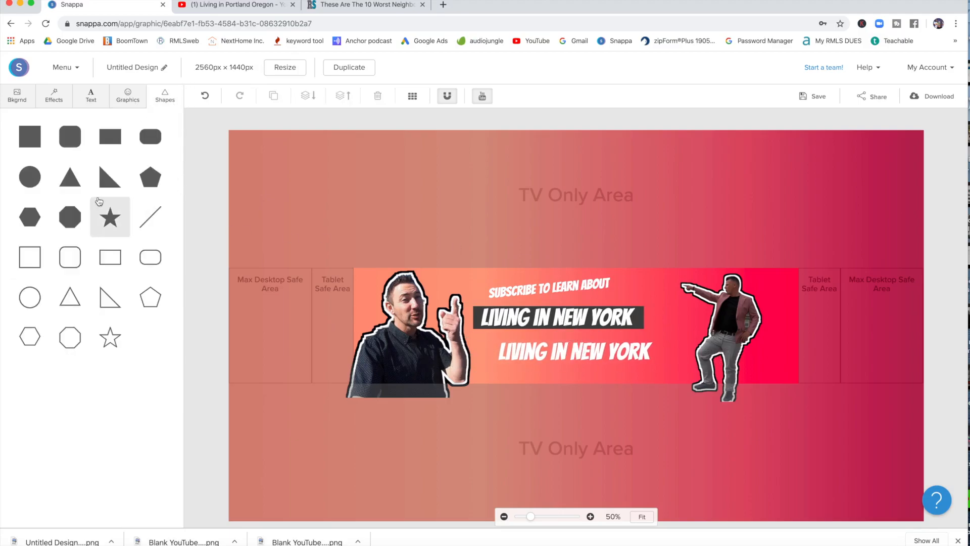
left_click(110, 137)
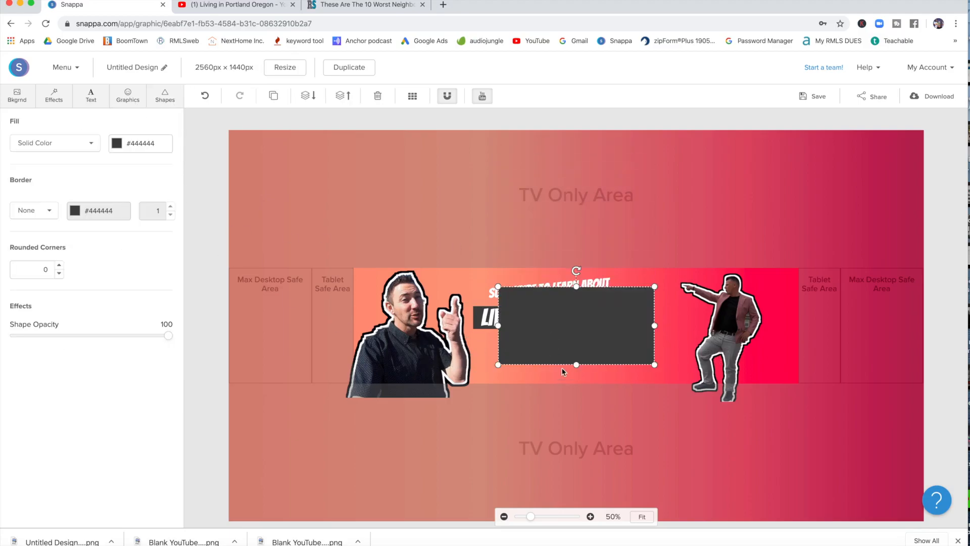
mouse_move(576, 364)
left_mouse_down()
mouse_move(576, 316)
mouse_move(565, 318)
mouse_move(559, 356)
left_mouse_up()
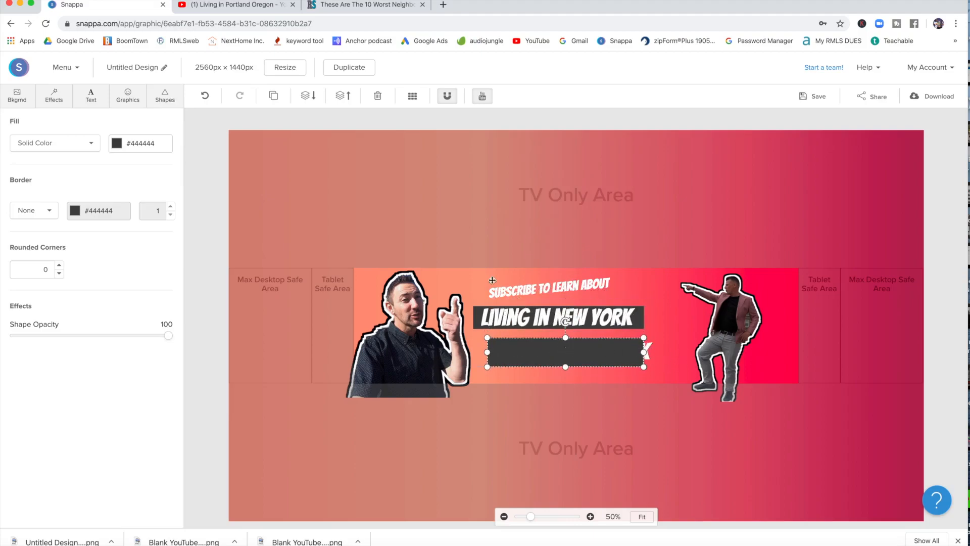
left_click(308, 96)
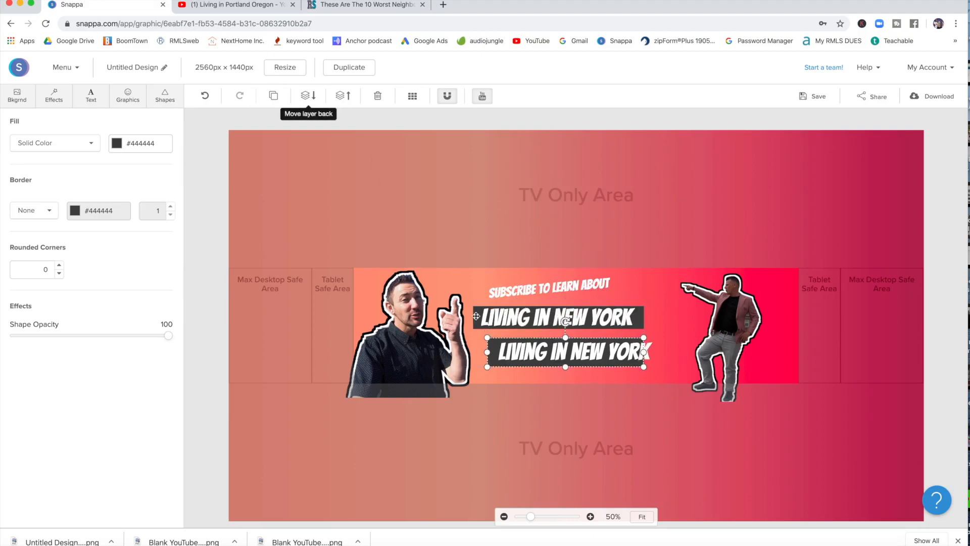
Change the lower text to "NEW VIDEOS EVERY WEEK".
double_click(565, 354)
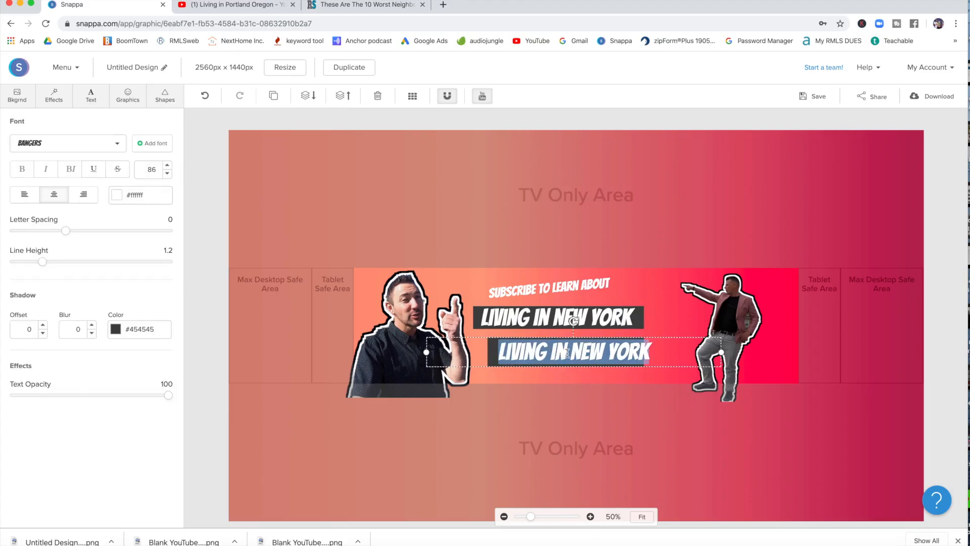
type("NEW VIDEOS")
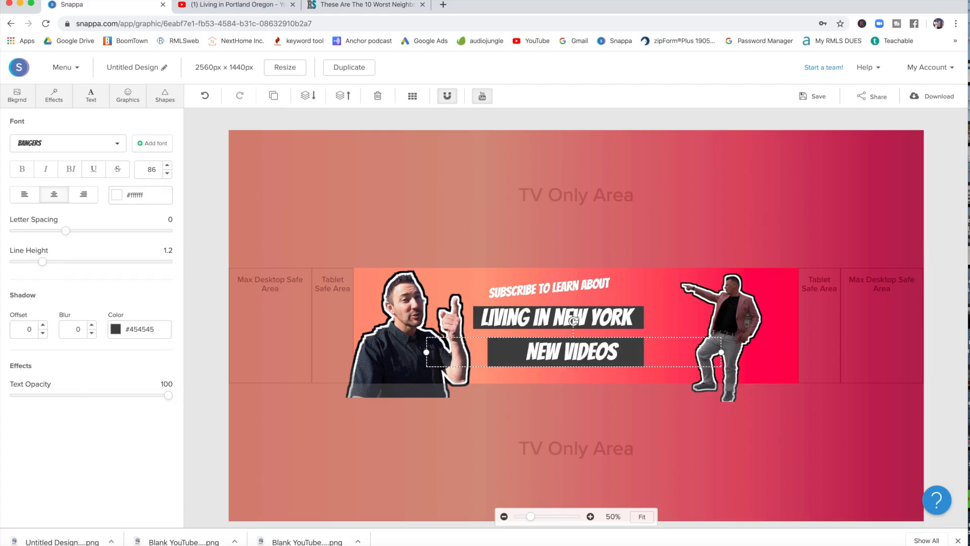
type(" EVERY WEEK")
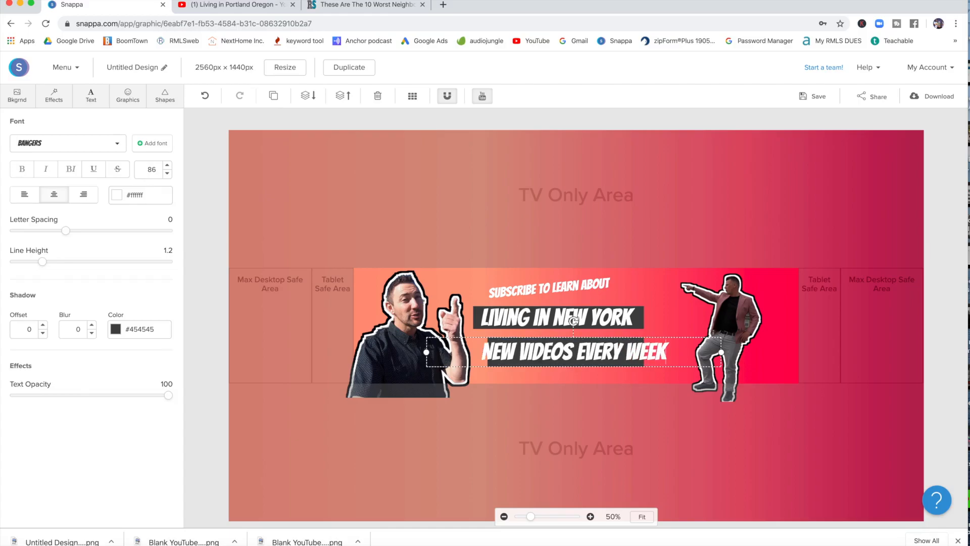
Shift the "NEW VIDEOS EVERY WEEK" text down off its bar and fill the lower bar with light blue (#4fc1e9).
left_click(638, 233)
left_click_drag(554, 329, 550, 352)
left_click(551, 352)
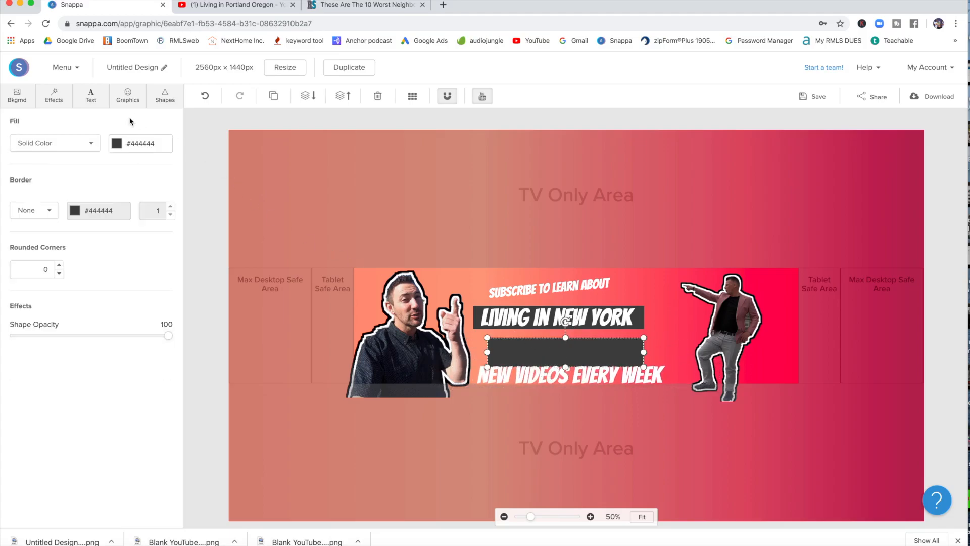
left_click(122, 146)
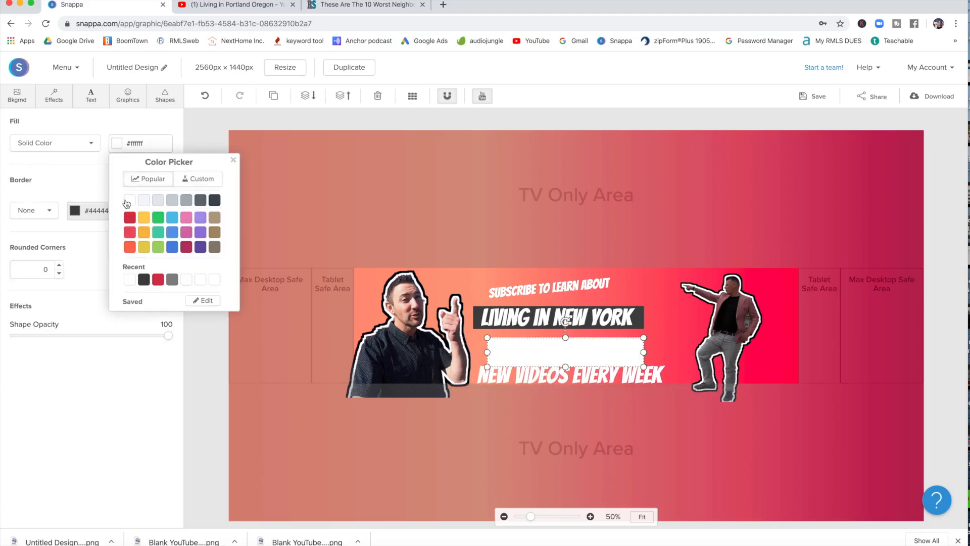
left_click(172, 217)
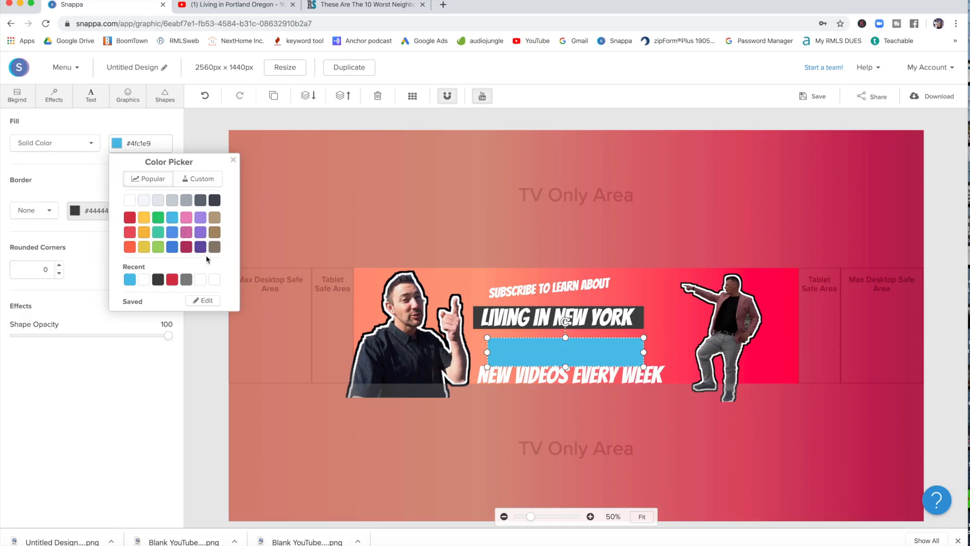
Move the "NEW VIDEOS EVERY WEEK" text back onto the blue bar and colour it yellow (#e8ce4d).
left_click_drag(606, 380, 598, 356)
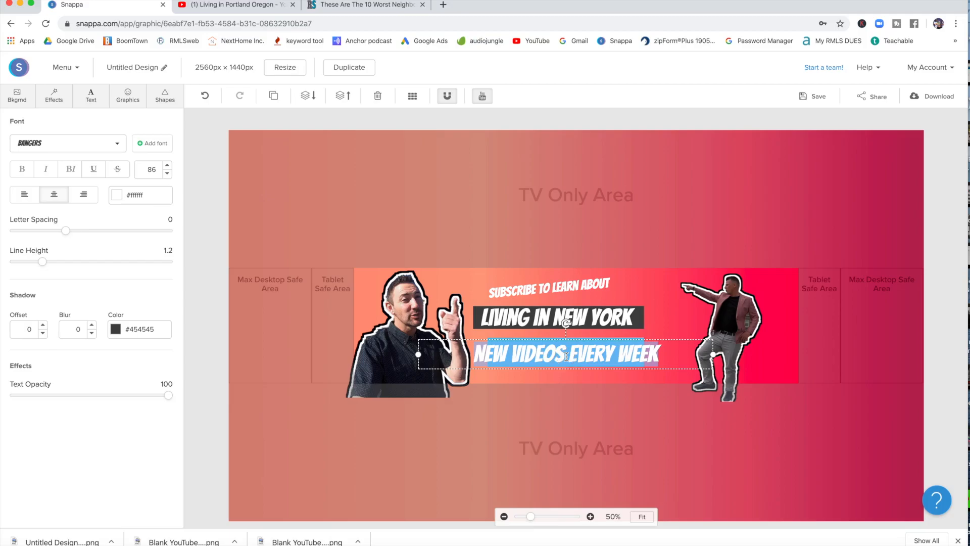
left_click(128, 192)
left_click(131, 271)
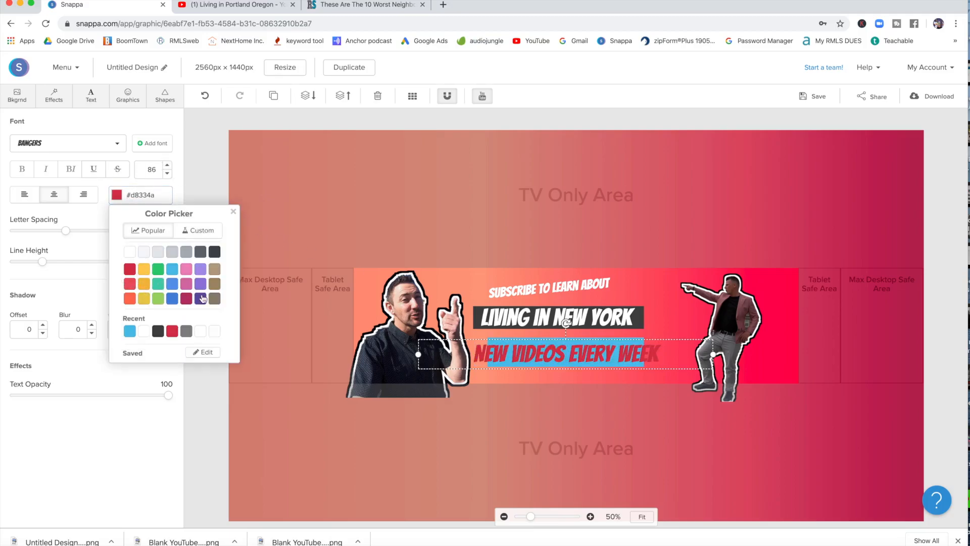
left_click(215, 285)
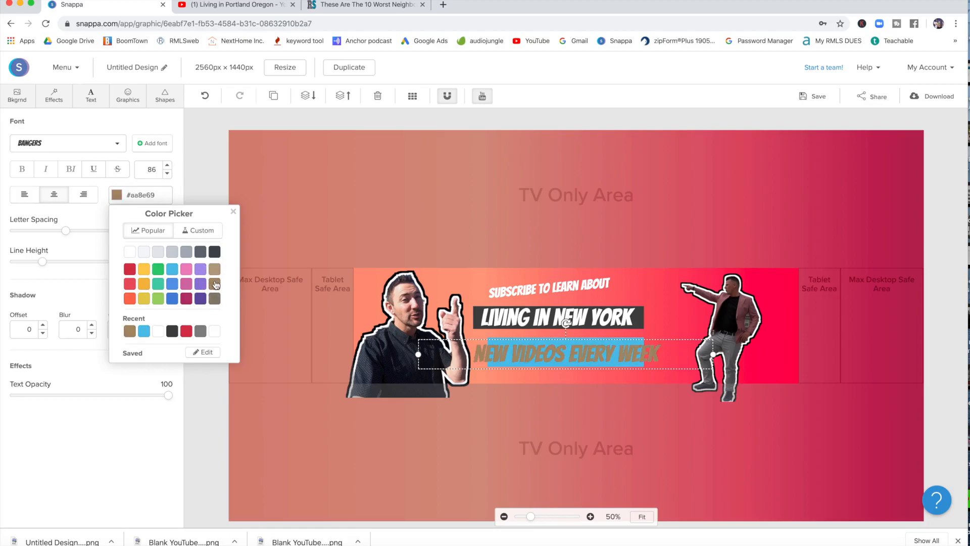
left_click(146, 299)
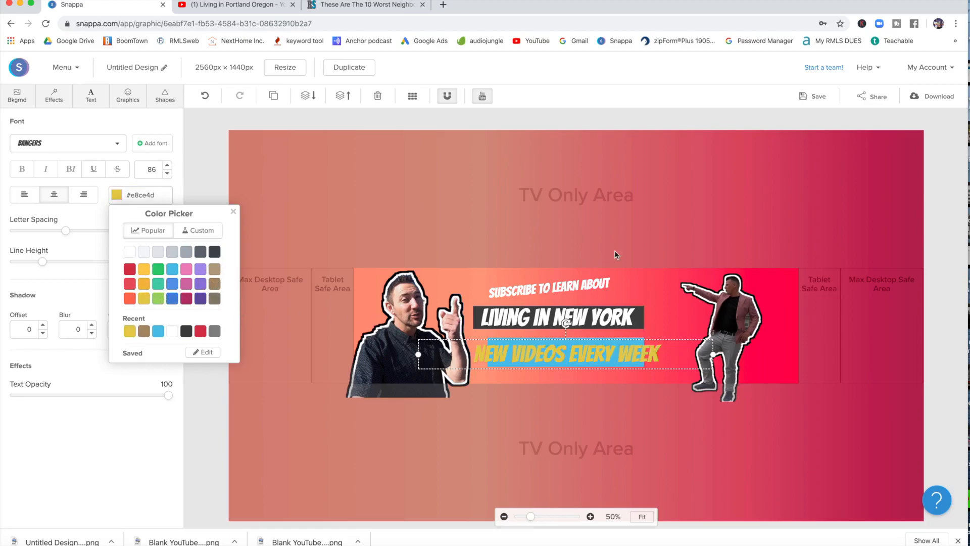
Shift the "NEW VIDEOS EVERY WEEK" text down slightly and widen the blue bar so it extends past the text's end.
left_click(654, 243)
left_click(573, 357)
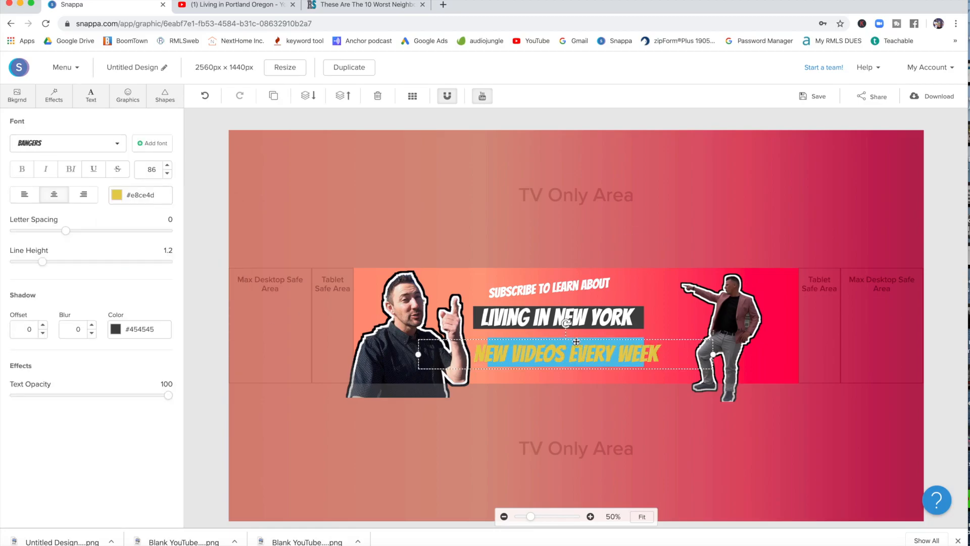
left_click_drag(598, 342, 680, 351)
left_click(611, 342)
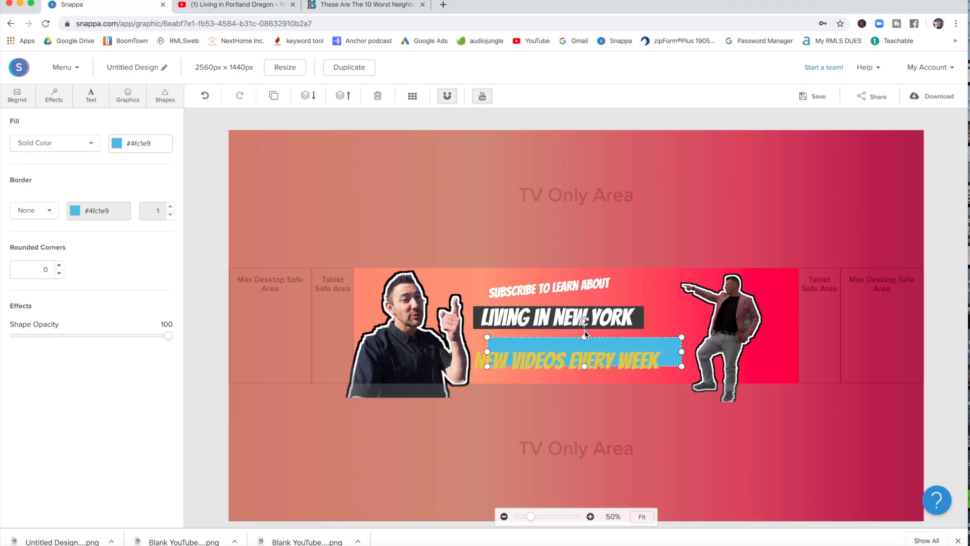
Rotate the blue bar slightly counterclockwise so it tilts upward like the subscribe heading.
left_click(585, 337)
left_click(585, 343)
left_click(585, 327)
left_click(585, 344)
left_click(585, 330)
left_click(585, 329)
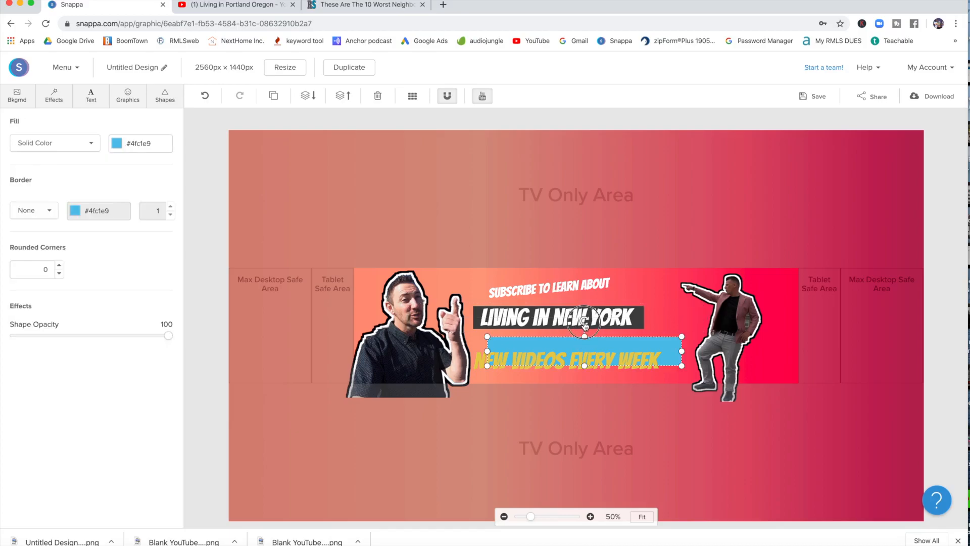
left_click_drag(584, 324, 578, 324)
Move the "NEW VIDEOS EVERY WEEK" text back onto the blue bar and rotate it to match the bar's tilt.
left_click(623, 365)
left_click_drag(622, 364, 635, 357)
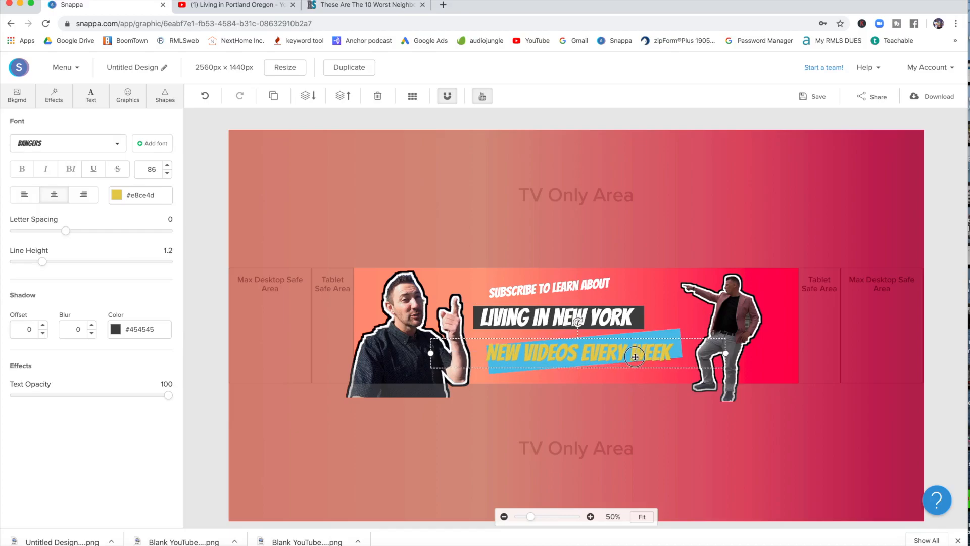
left_click_drag(577, 322, 586, 352)
left_click(626, 243)
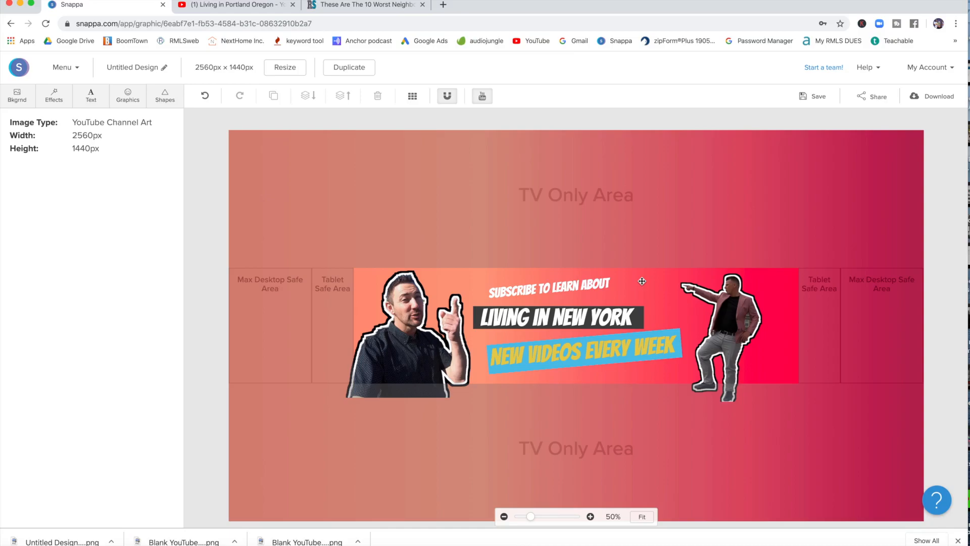
Switch to the YouTube channel page to examine its existing banner as a comparison, and return to the Snappa design.
left_click(229, 7)
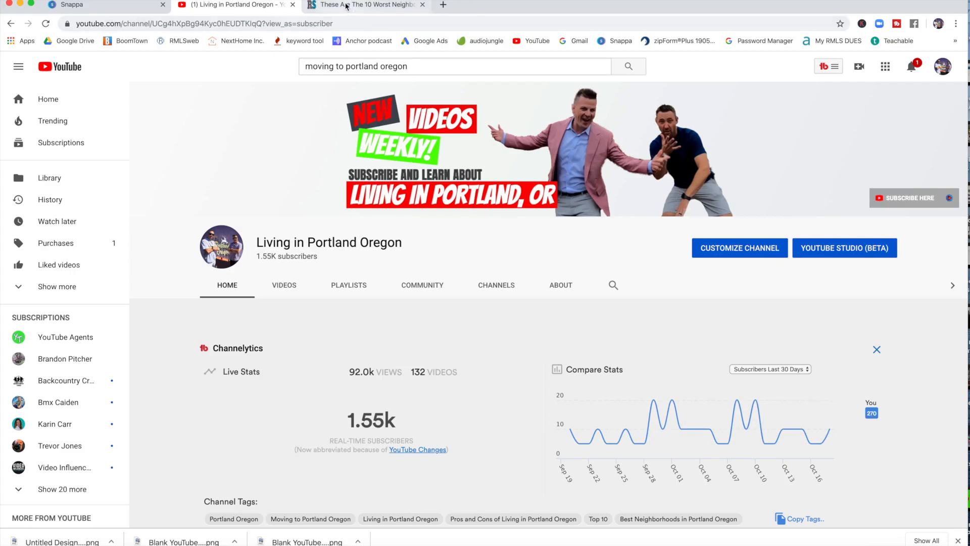
left_click(91, 6)
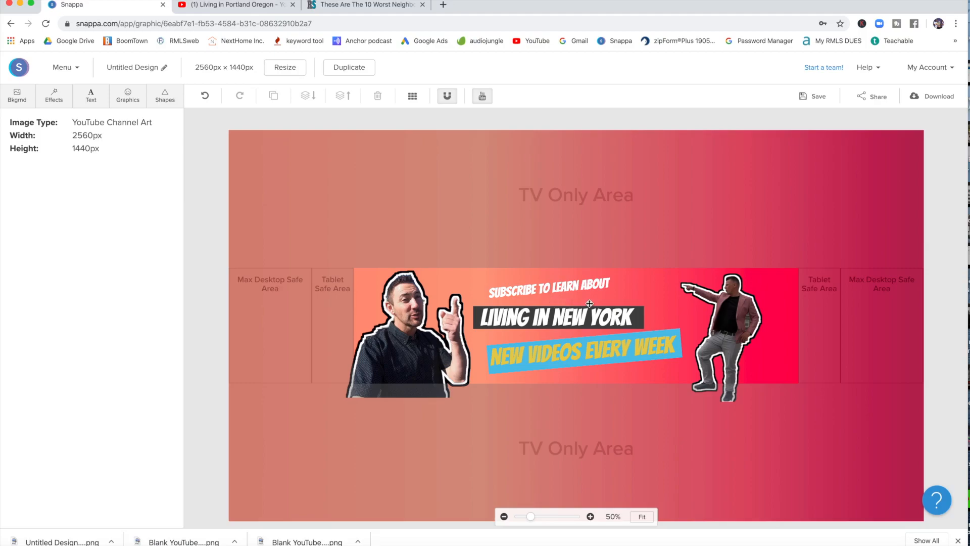
Save the banner design and download it as a high-res PNG.
left_click(818, 102)
left_click(819, 101)
left_click(931, 101)
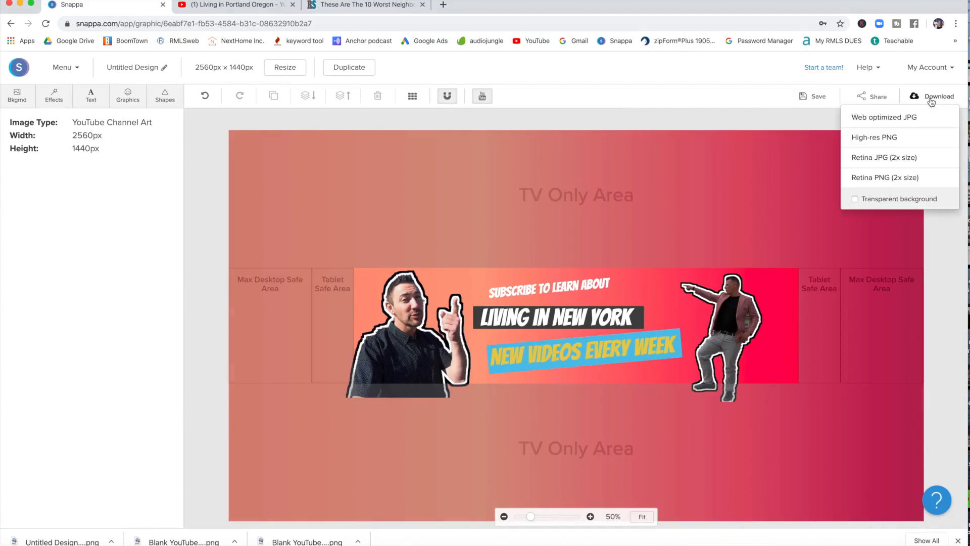
left_click(879, 140)
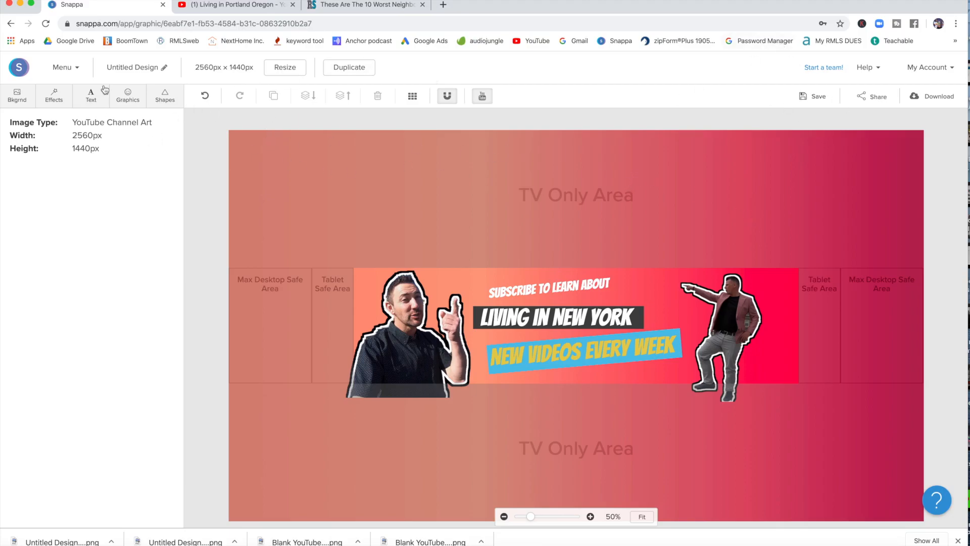
Open the saved graphics library and browse through all the earlier thumbnails and channel art designs.
left_click(81, 73)
left_click(77, 116)
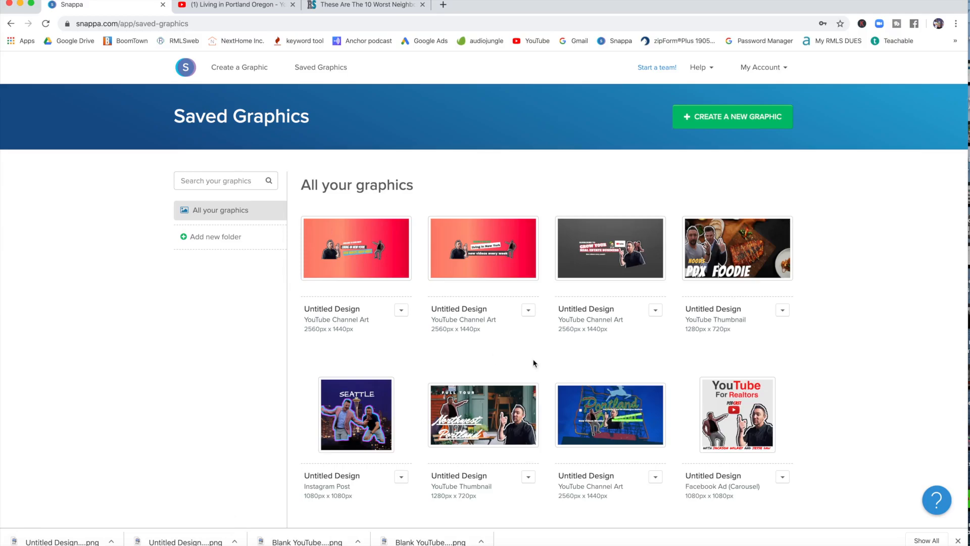
scroll(533, 363, "down", 10)
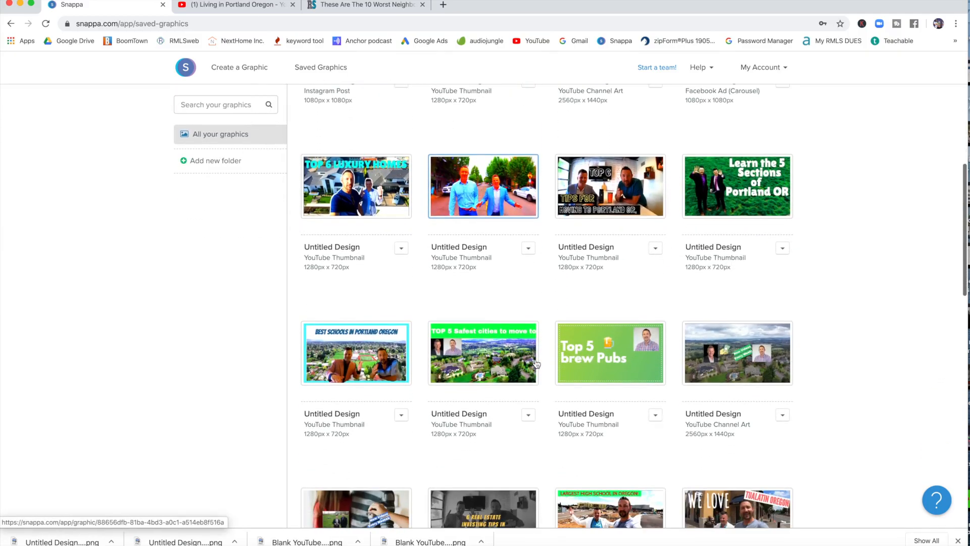
scroll(680, 369, "down", 3)
scroll(682, 369, "down", 1)
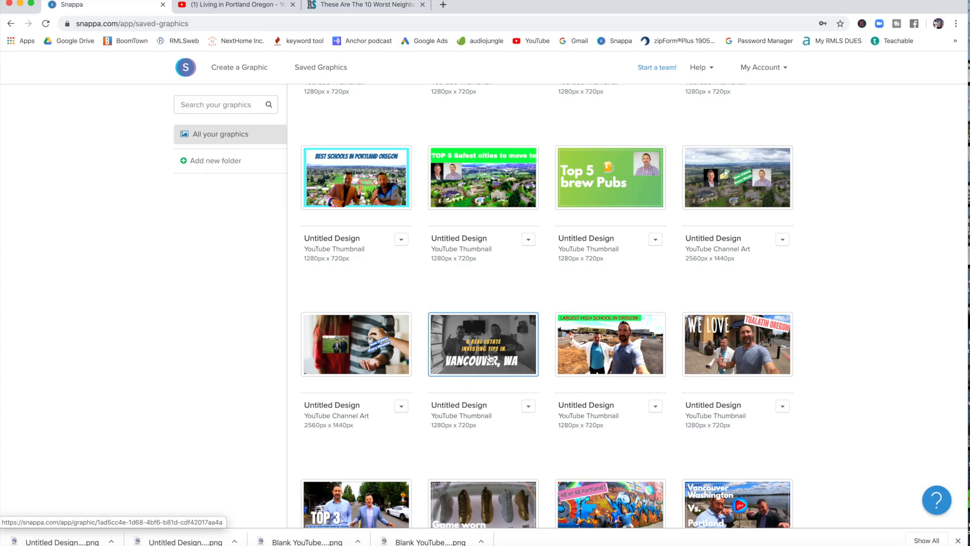
scroll(492, 384, "down", 3)
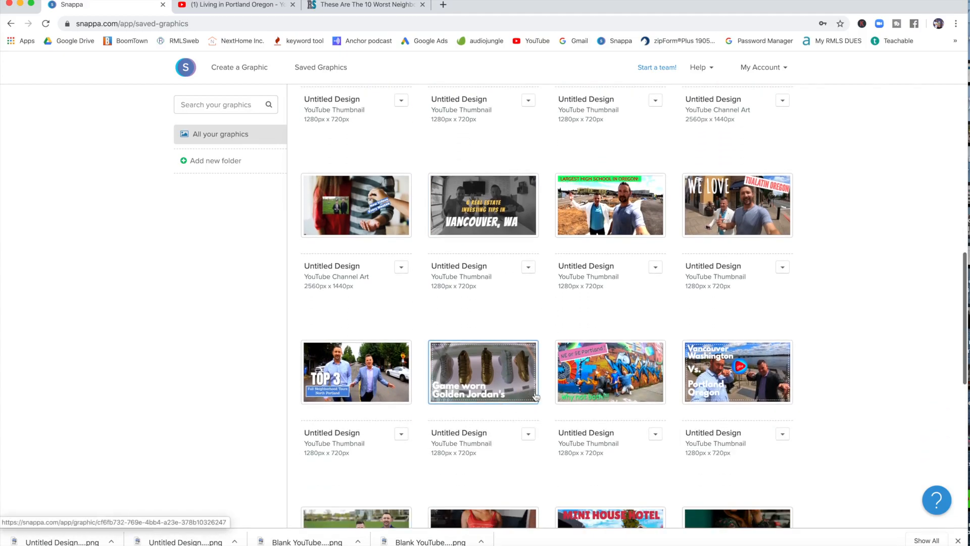
scroll(587, 377, "down", 3)
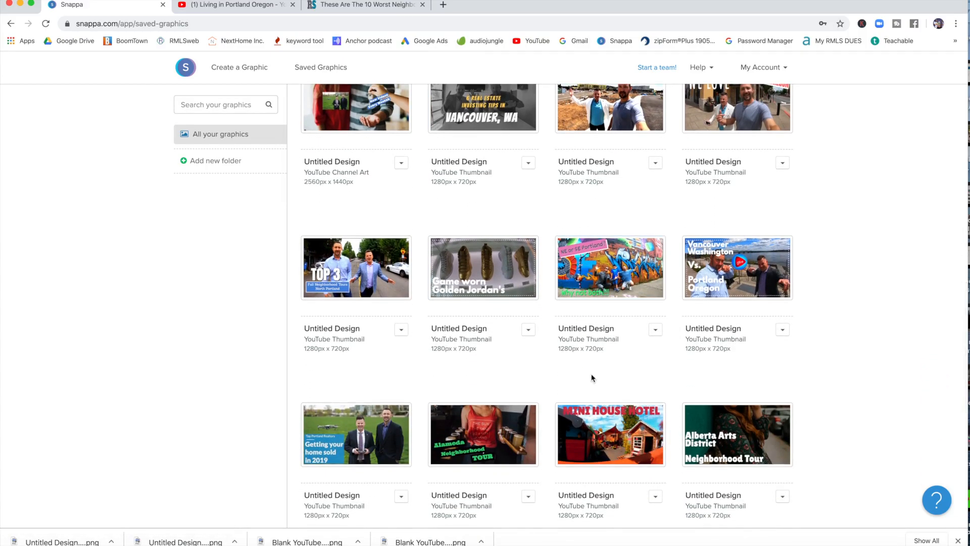
scroll(605, 416, "down", 5)
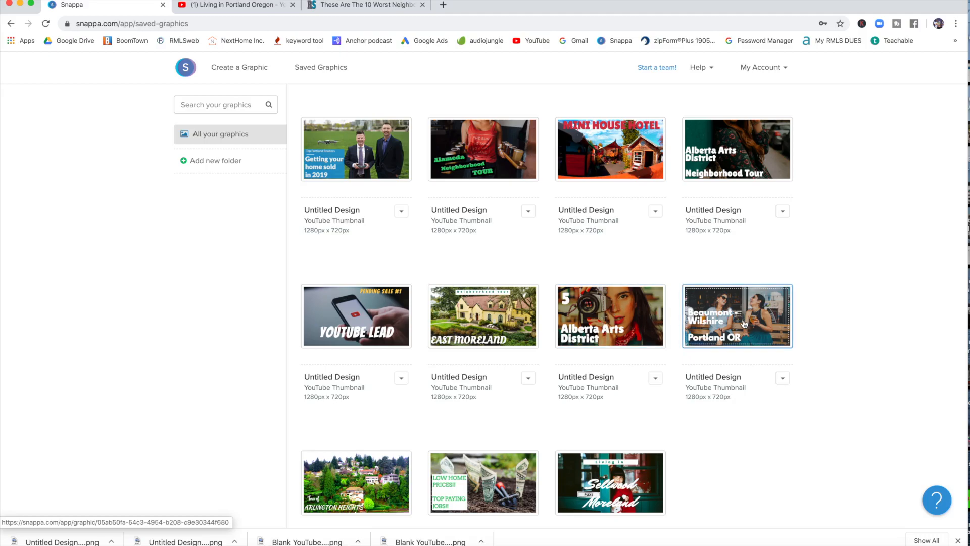
scroll(744, 324, "down", 10)
scroll(744, 324, "up", 4)
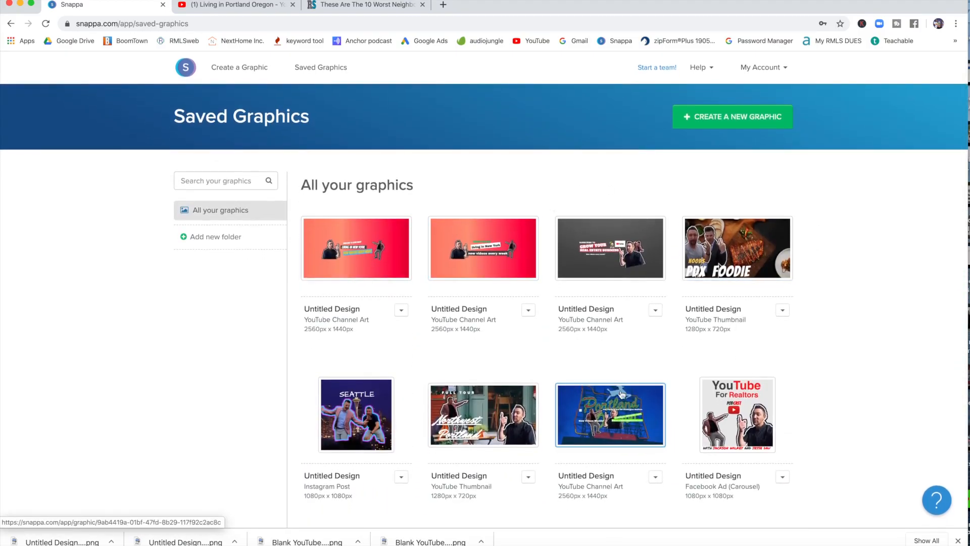
Switch to YouTube, load the downloaded banner PNG as channel art to preview it across devices, and close the dialog without applying it.
left_click(249, 10)
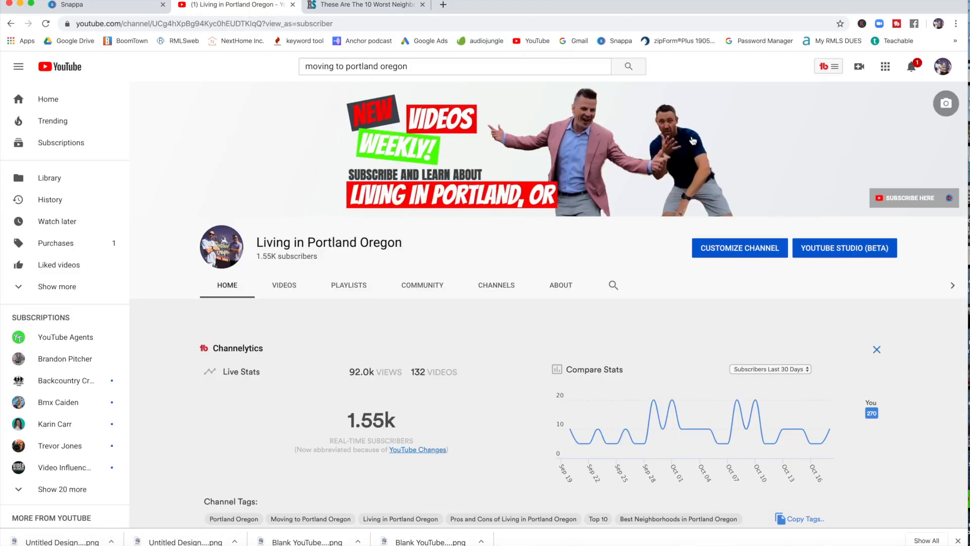
left_click(948, 105)
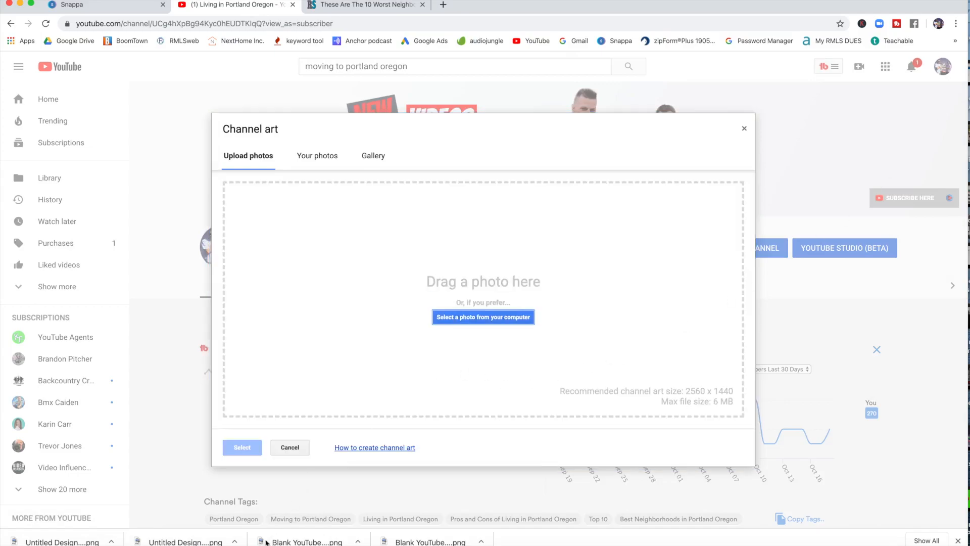
left_click_drag(76, 541, 482, 320)
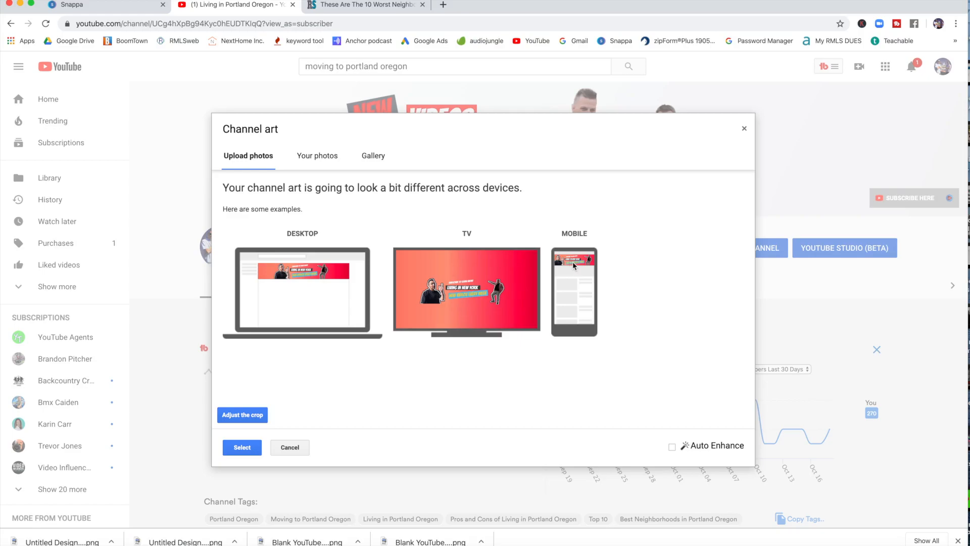
left_click(744, 132)
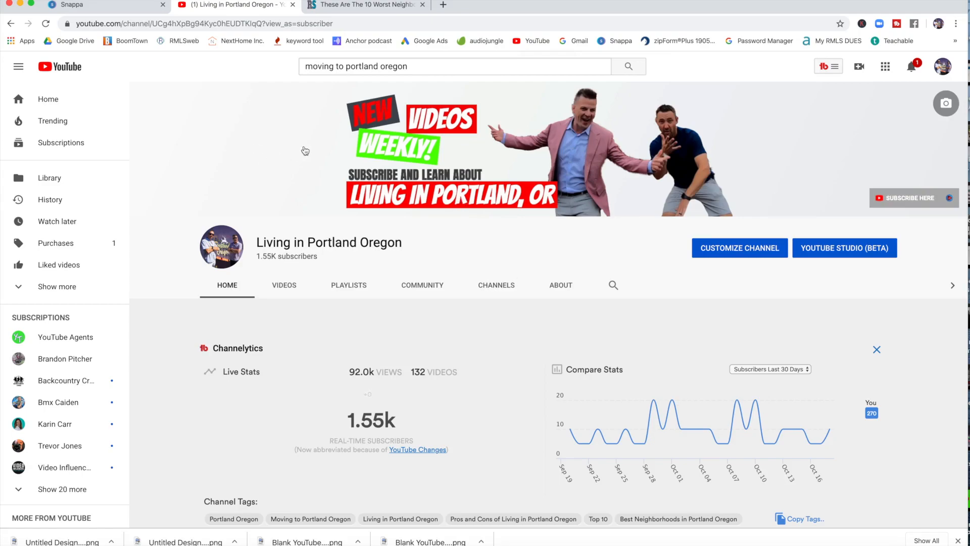
left_click(84, 5)
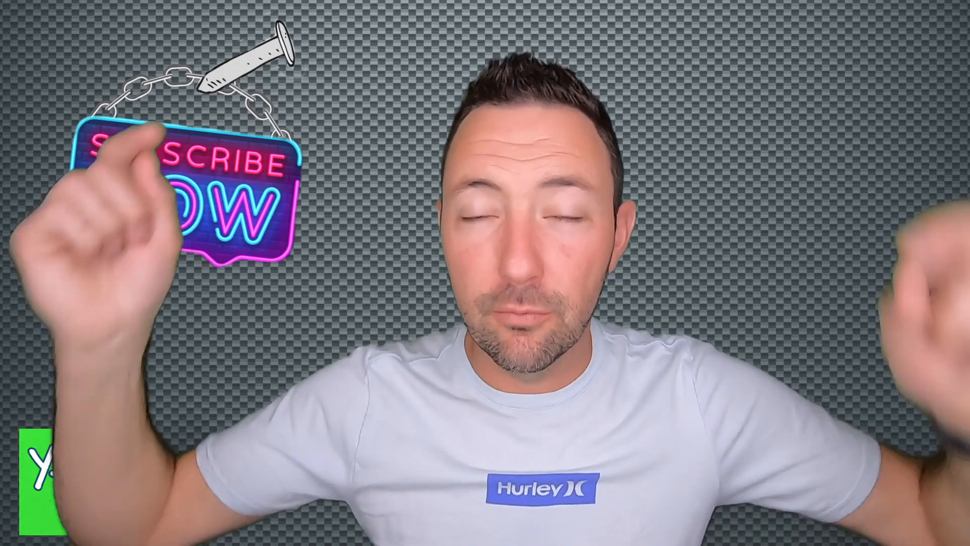